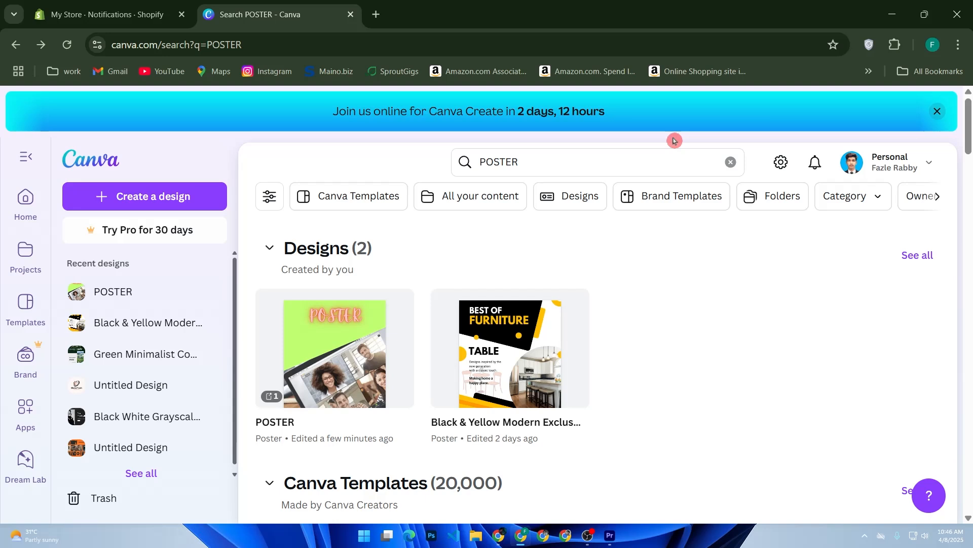
left_click(136, 192)
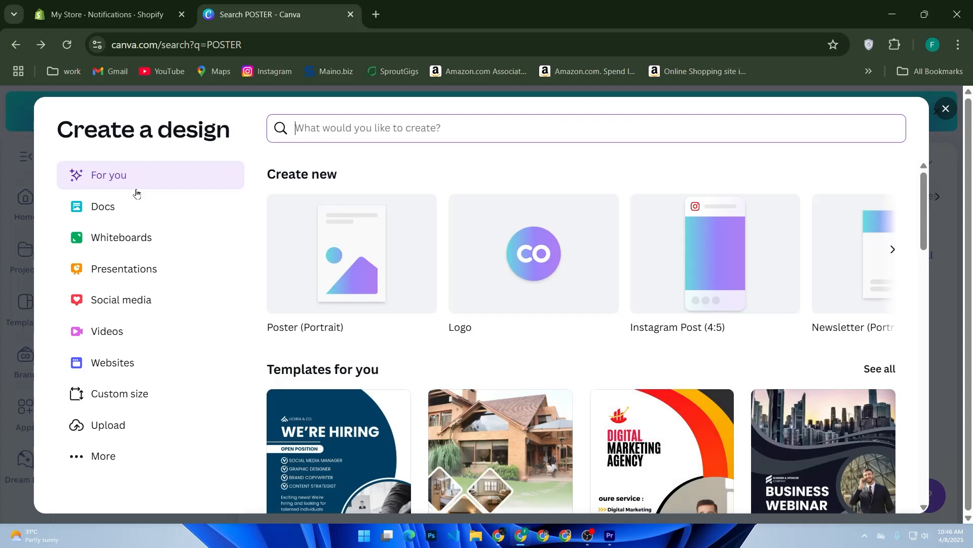
scroll(390, 299, "down", 2)
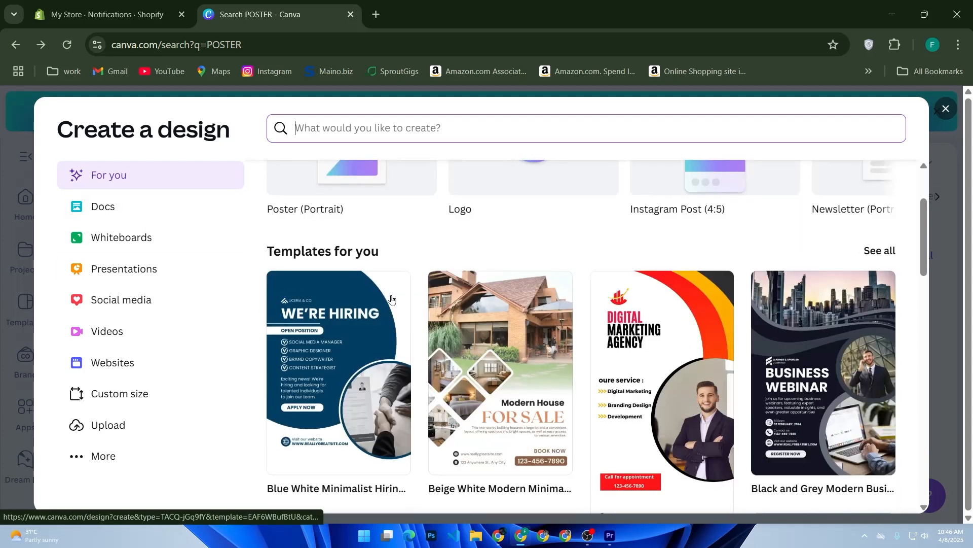
left_click(136, 400)
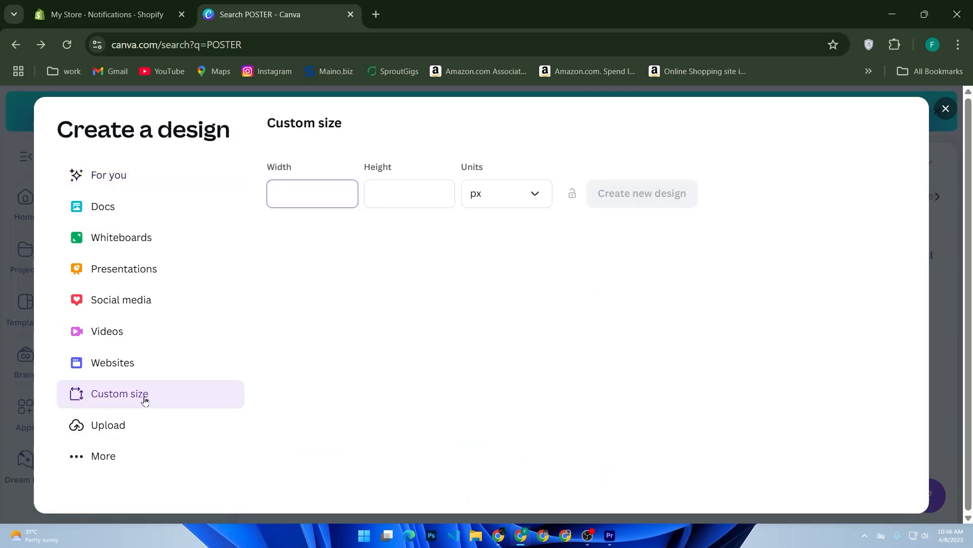
type("1080")
left_click(385, 198)
type("1080")
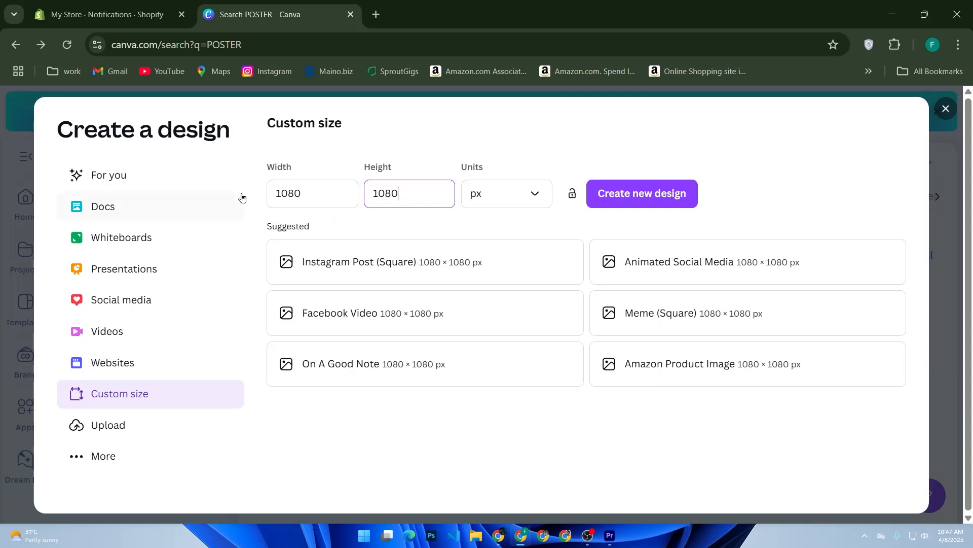
left_click(942, 110)
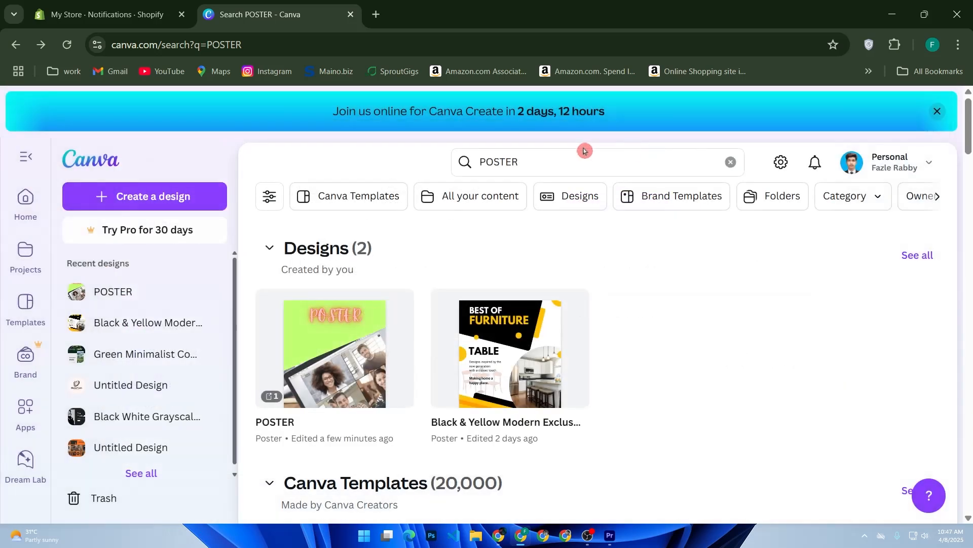
Search for "GIF" and preview the animated templates among the results.
left_click(466, 161)
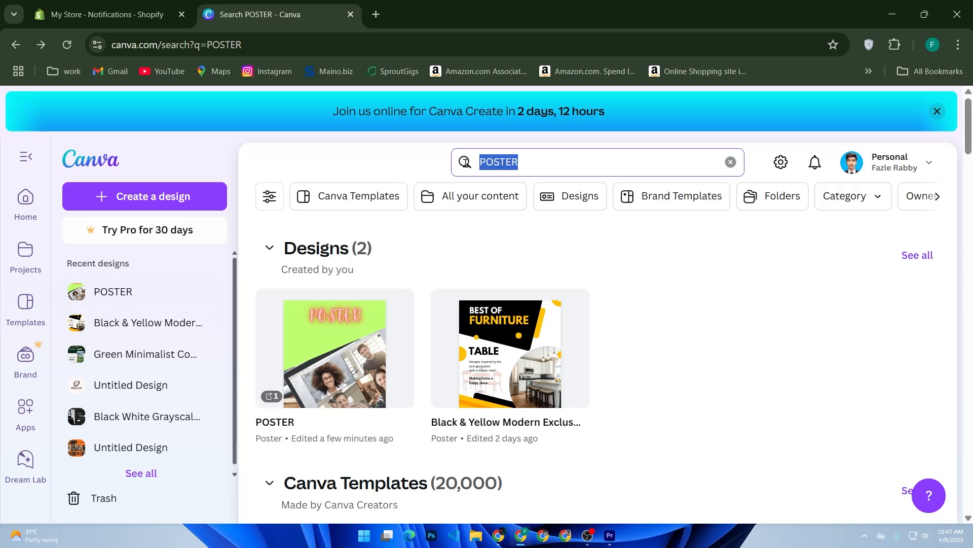
type("GIF")
key("BackSpace")
type("F")
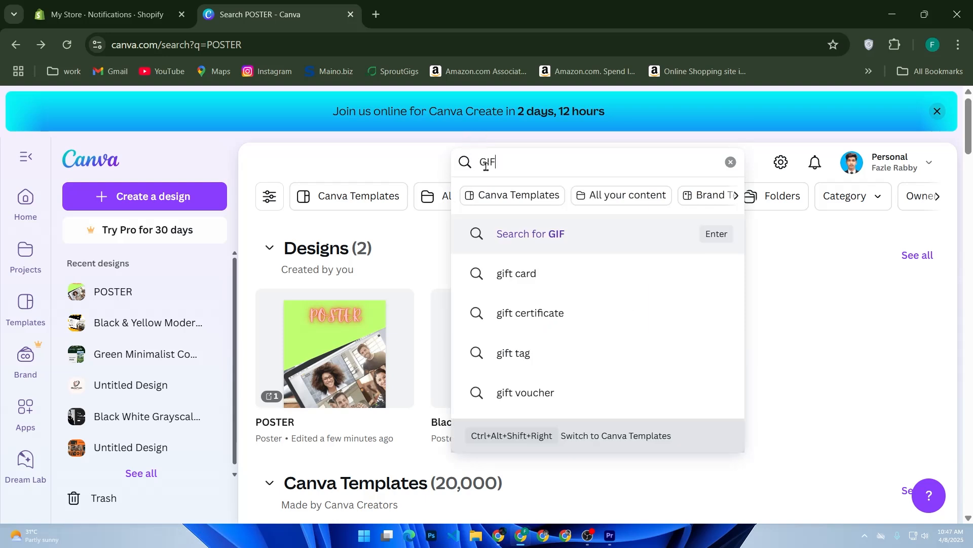
key("Return")
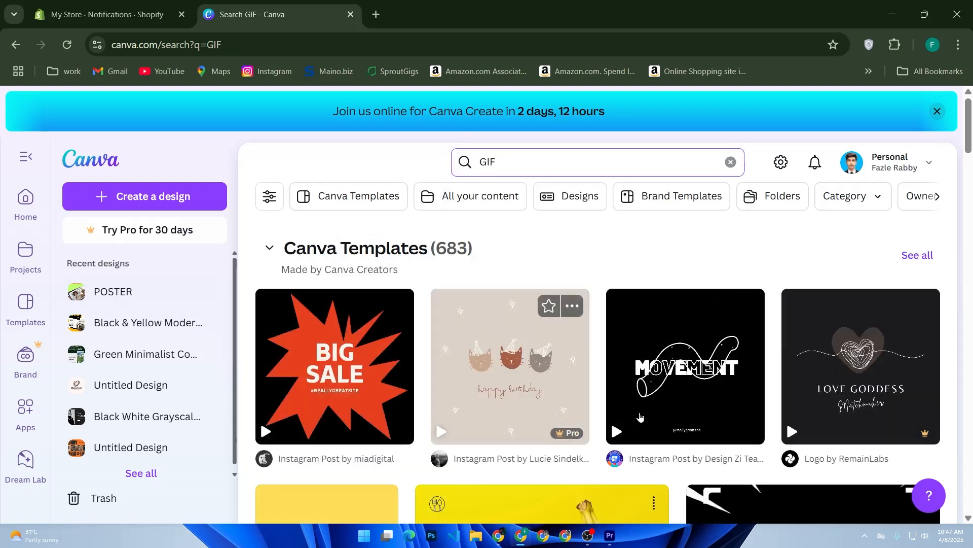
mouse_move(378, 405)
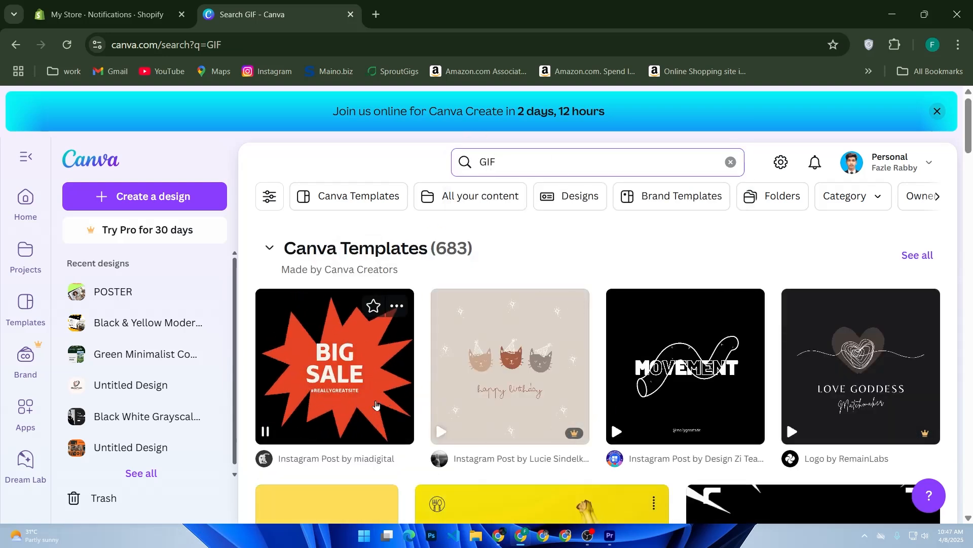
mouse_move(525, 322)
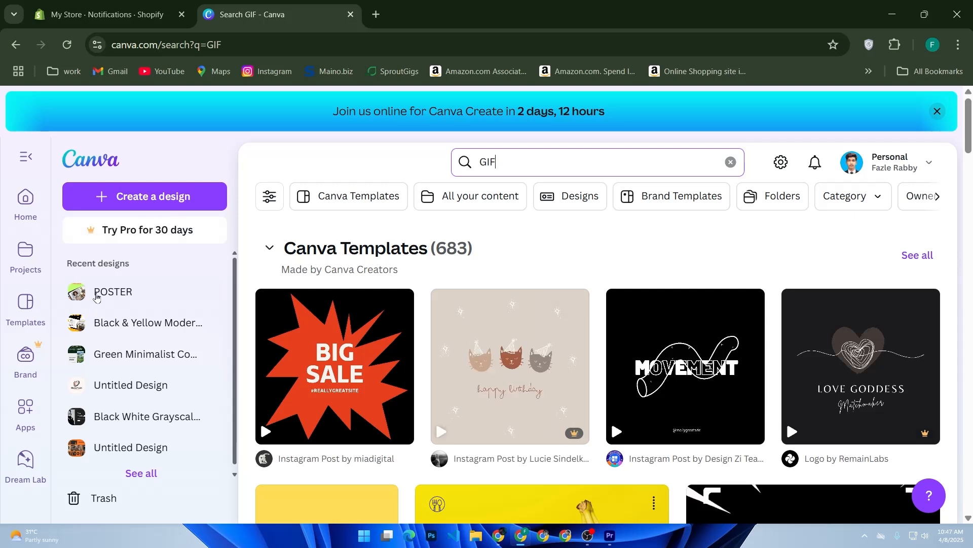
Go to the Templates page and search it for "FUNNY GIFS".
left_click(35, 323)
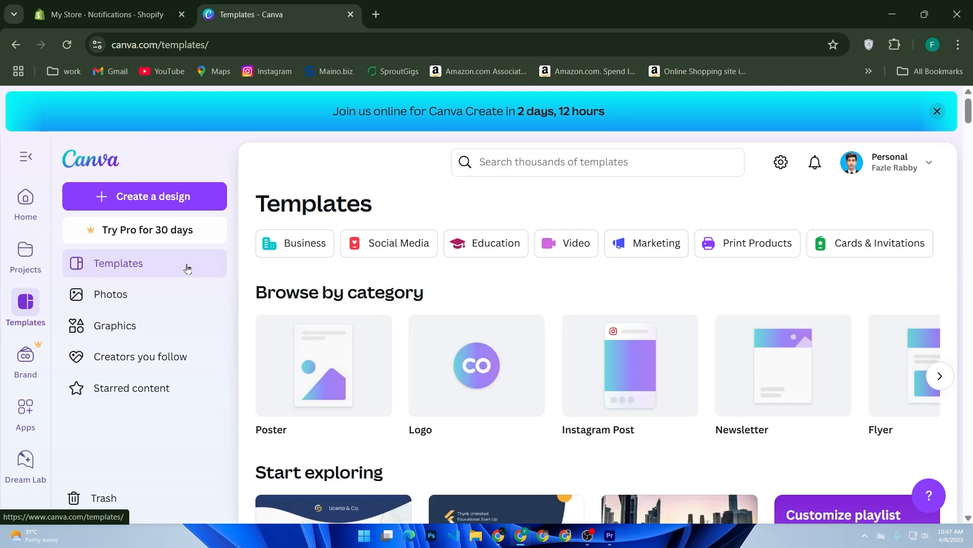
left_click(522, 163)
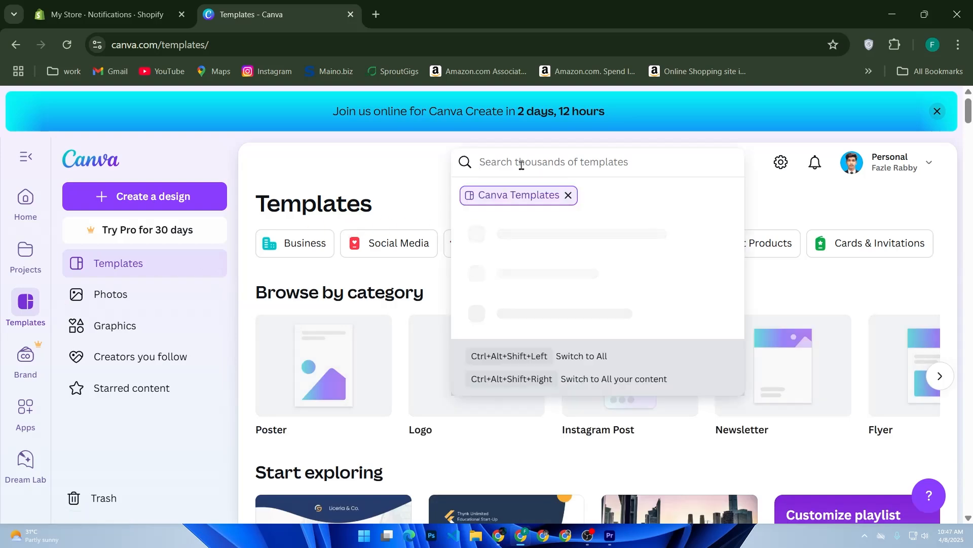
type("FUNNY")
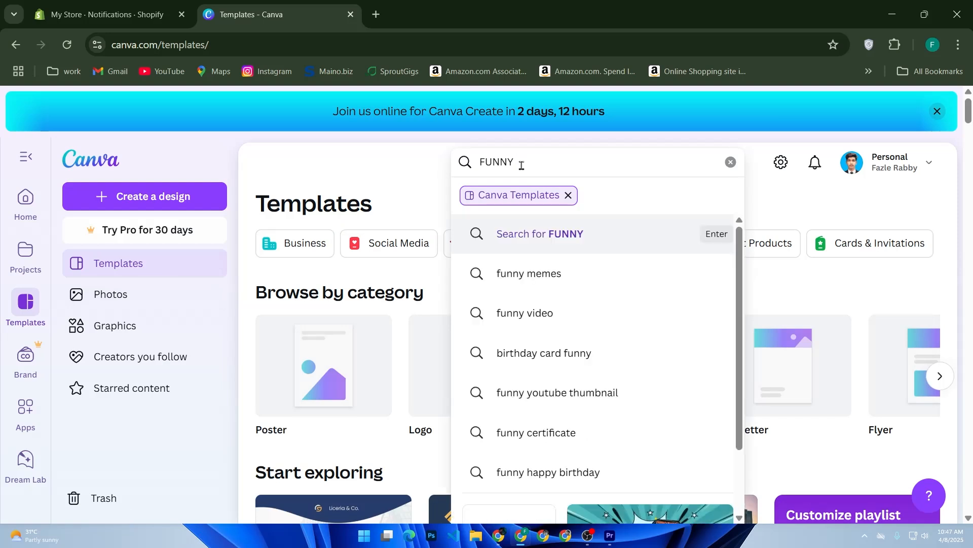
type(" GIF")
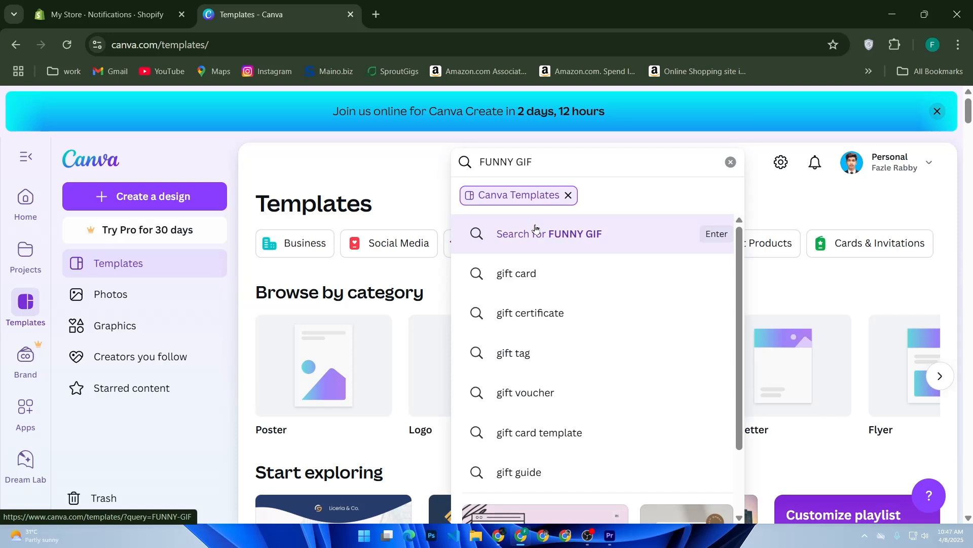
type("S")
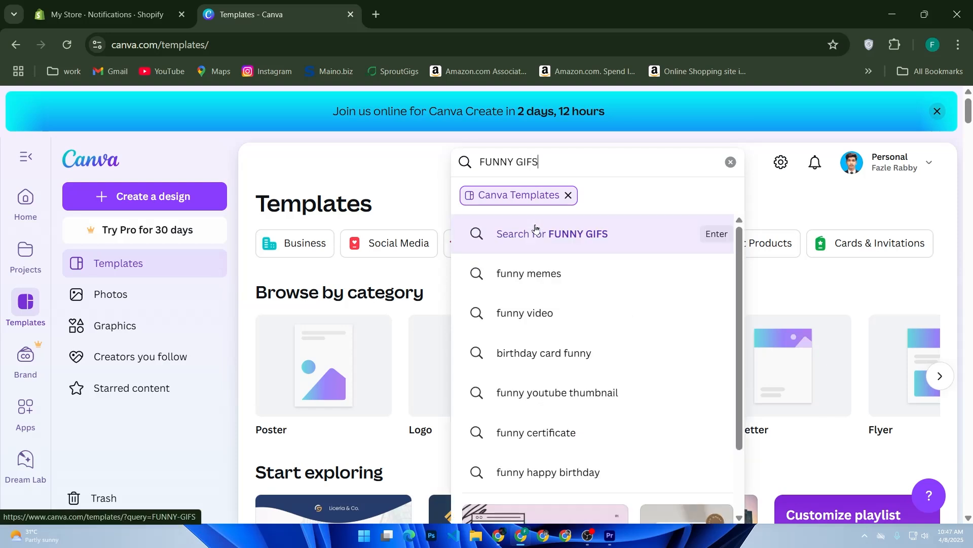
left_click(536, 229)
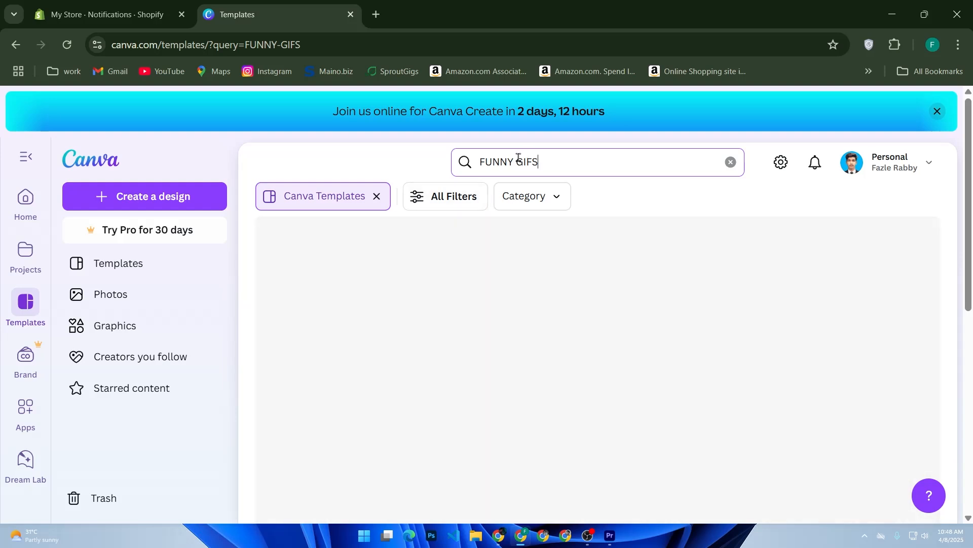
Shorten the template search to "GIFS" and open the "Simple Black and White Text Gif" template for customizing.
left_click_drag(519, 157, 470, 159)
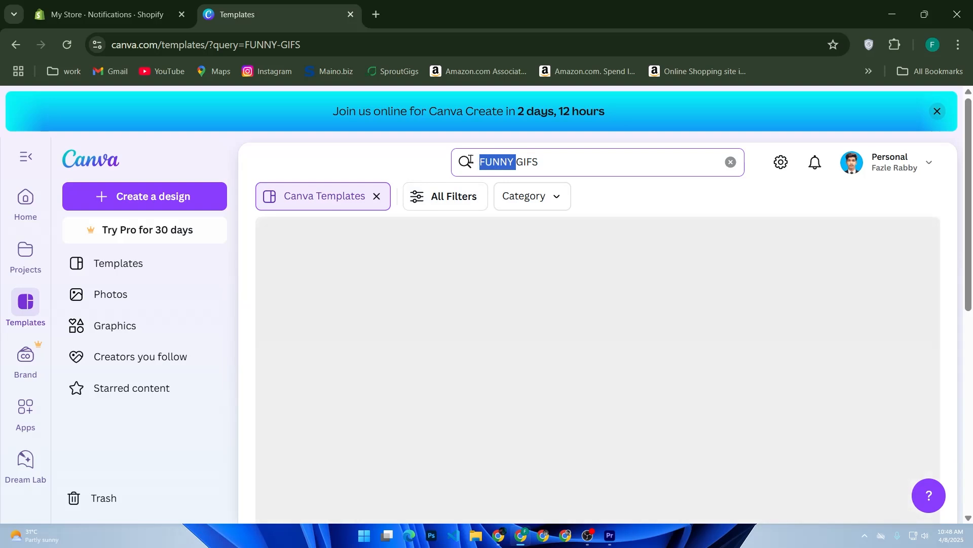
key("BackSpace")
key("Return")
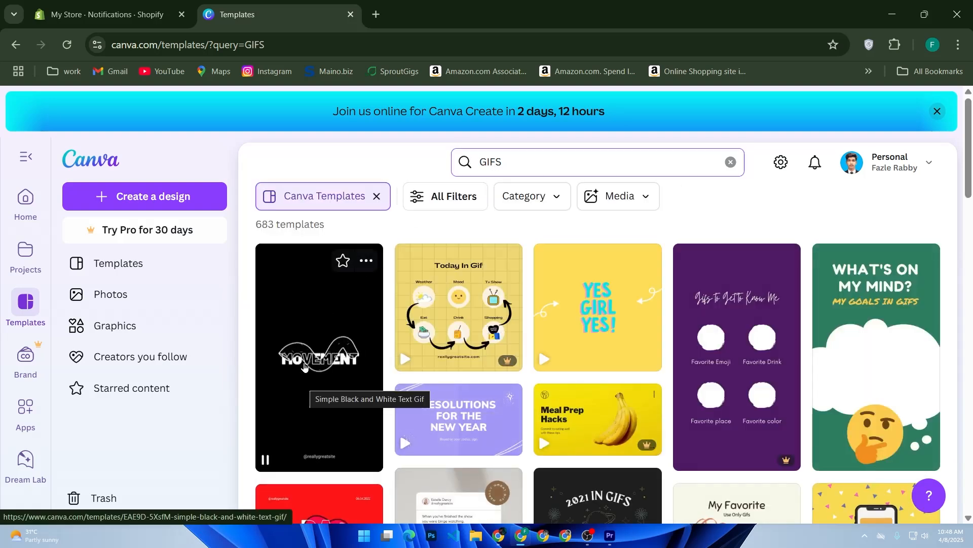
left_click(321, 380)
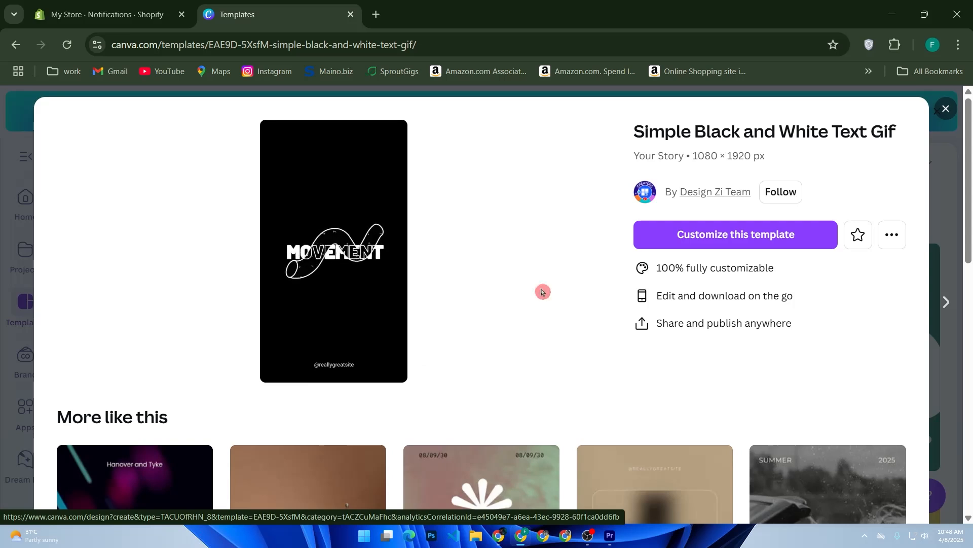
left_click(677, 242)
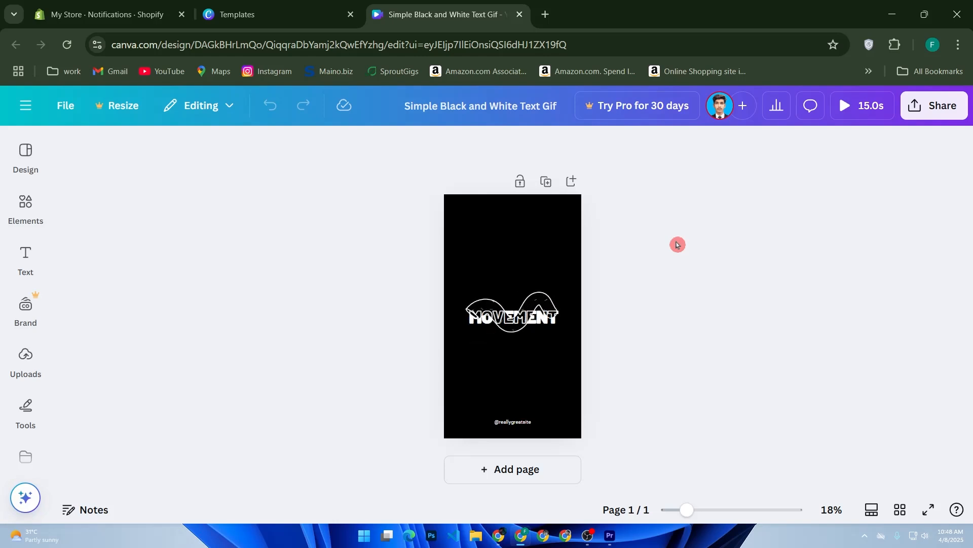
Open the animation options for the MOVEMENT text and look through the custom, suggested and general animations.
left_click(516, 317)
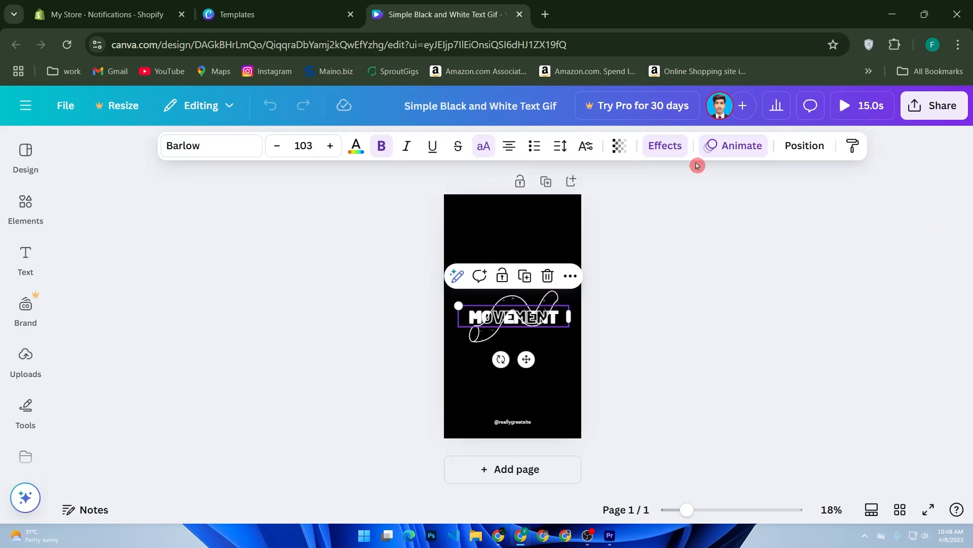
left_click(728, 148)
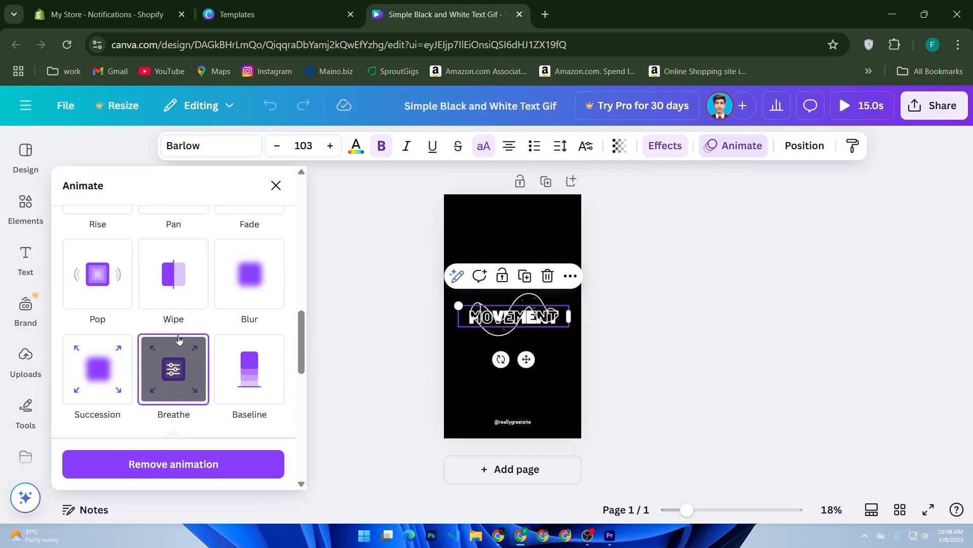
scroll(301, 292, "up", 2)
left_click_drag(302, 293, 301, 243)
scroll(230, 330, "down", 3)
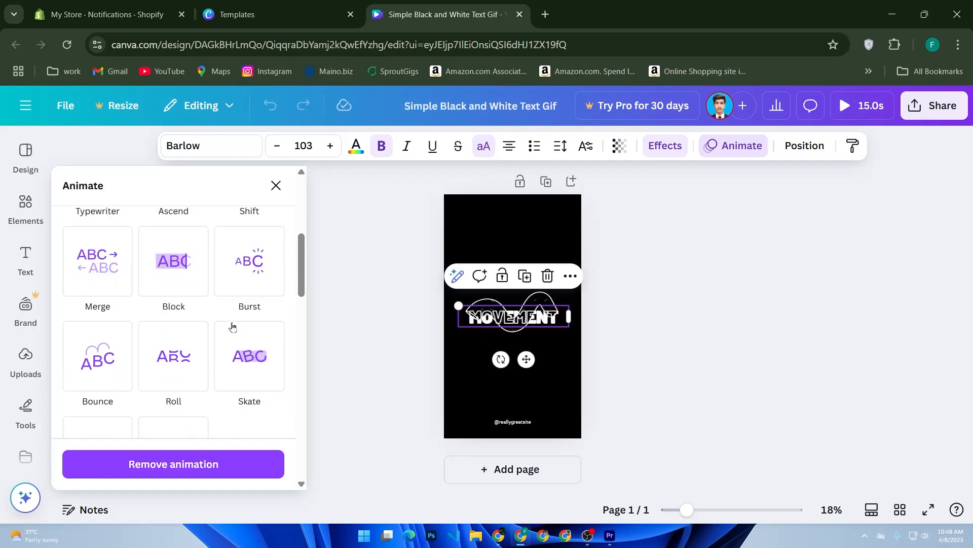
left_click(228, 335)
scroll(228, 334, "down", 2)
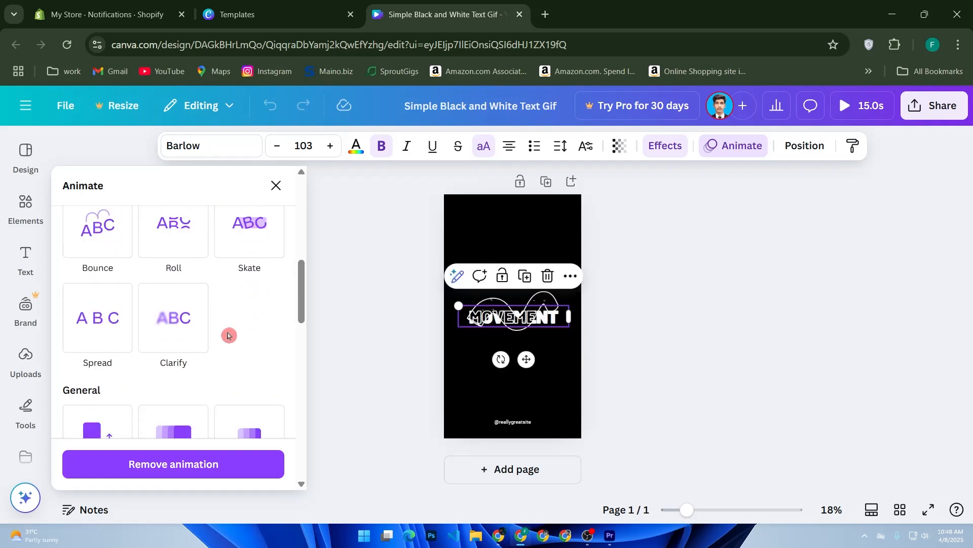
scroll(228, 334, "down", 2)
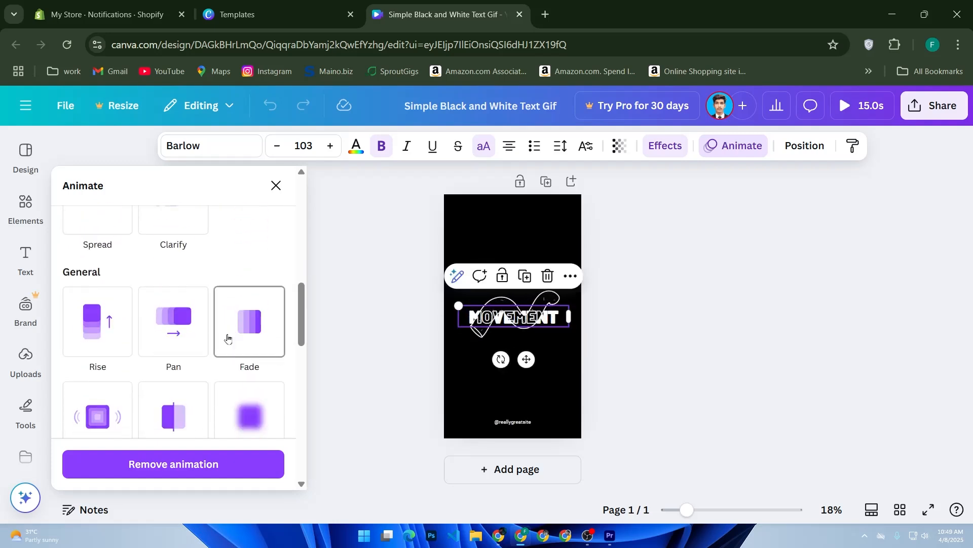
scroll(229, 340, "down", 2)
scroll(233, 342, "up", 6)
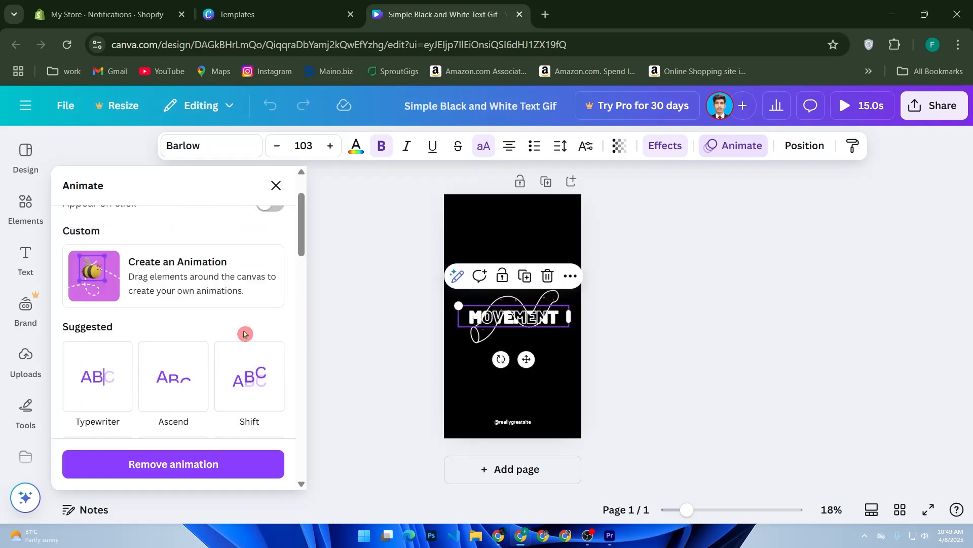
scroll(123, 373, "down", 1)
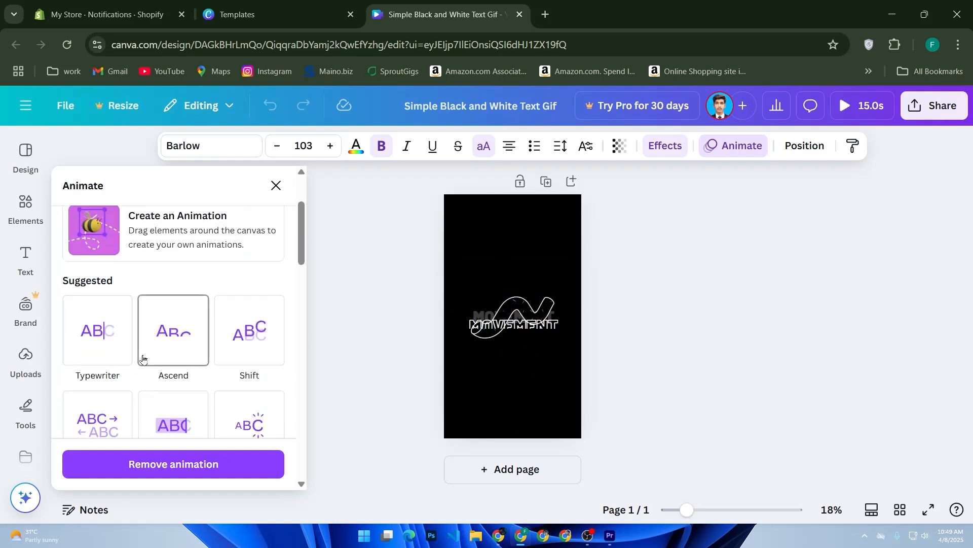
Apply the Clarify animation to the MOVEMENT text, set it to animate on exit, and close the animation options.
scroll(222, 346, "down", 2)
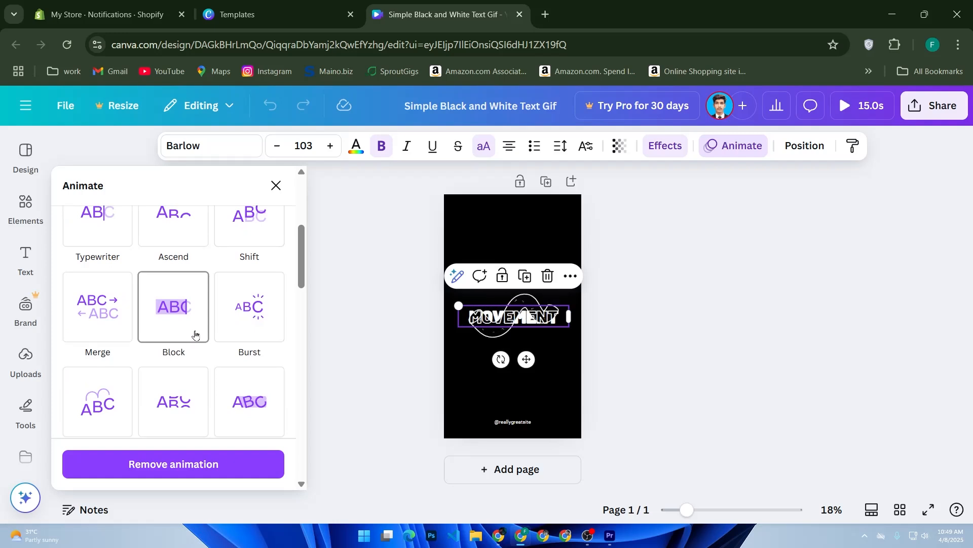
scroll(192, 334, "down", 2)
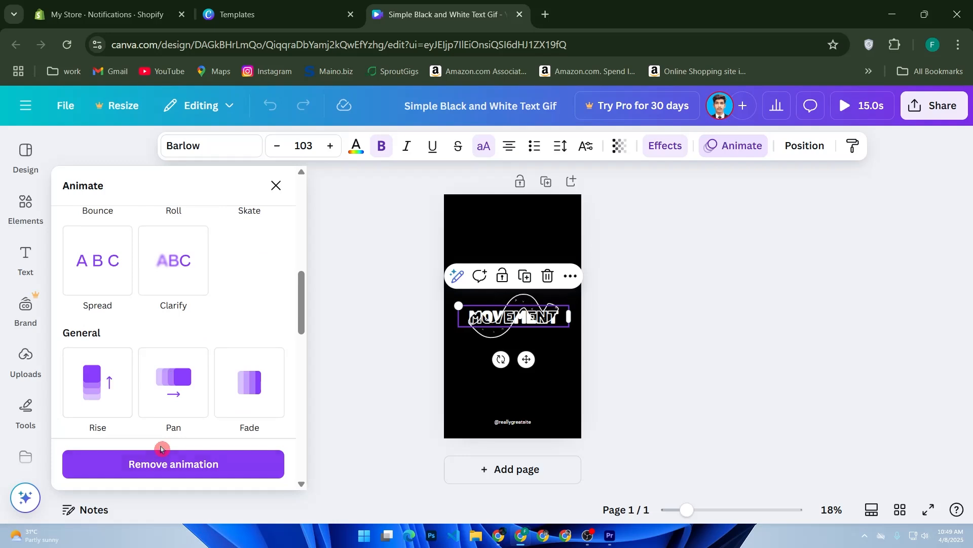
left_click(201, 269)
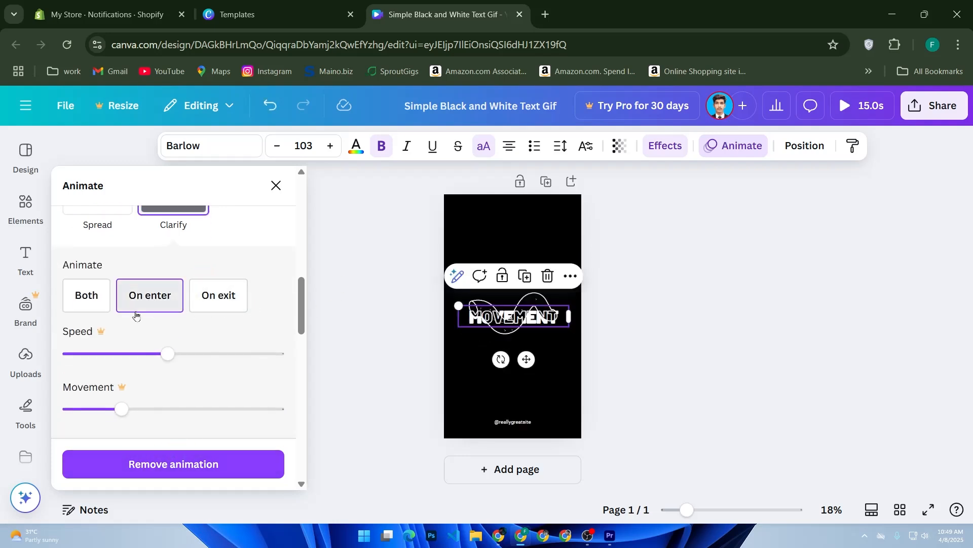
left_click(86, 297)
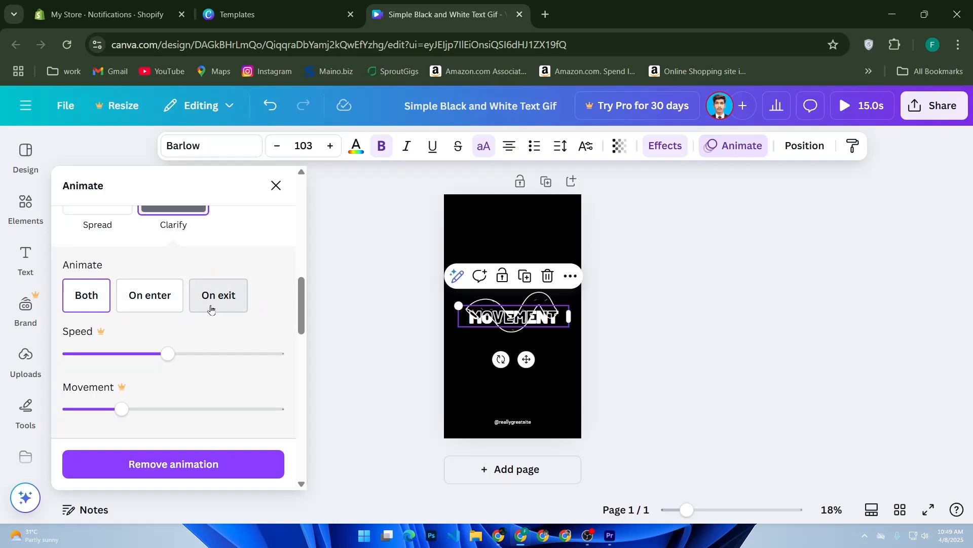
left_click(211, 309)
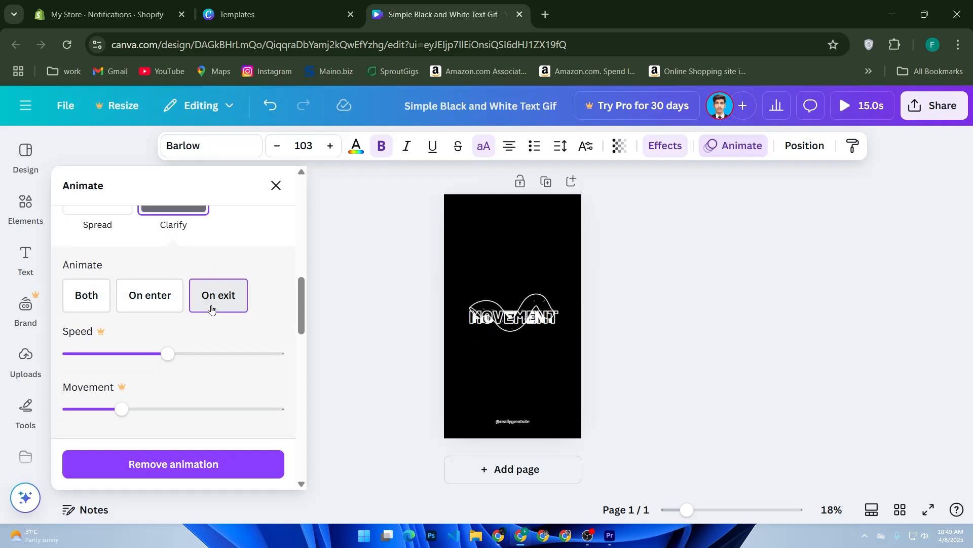
left_click(276, 186)
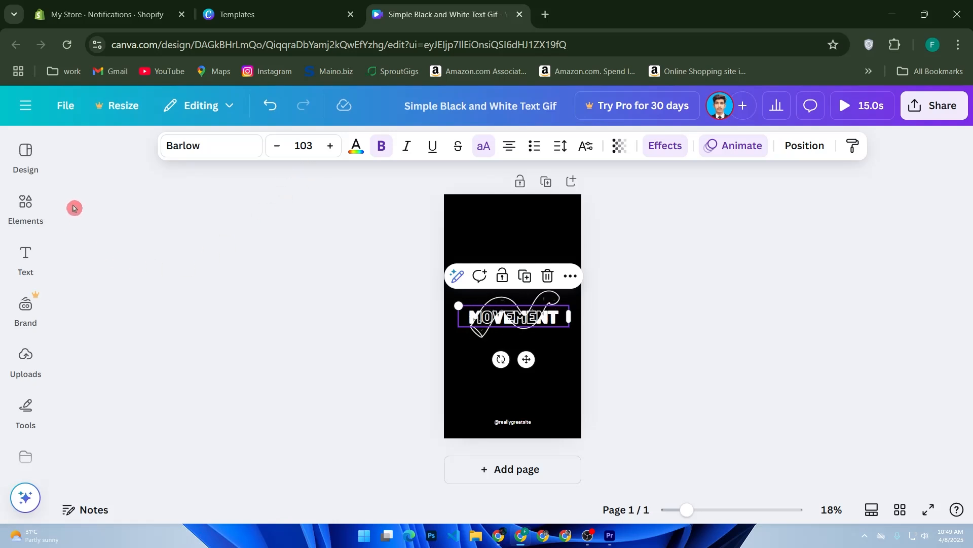
scroll(34, 294, "down", 3)
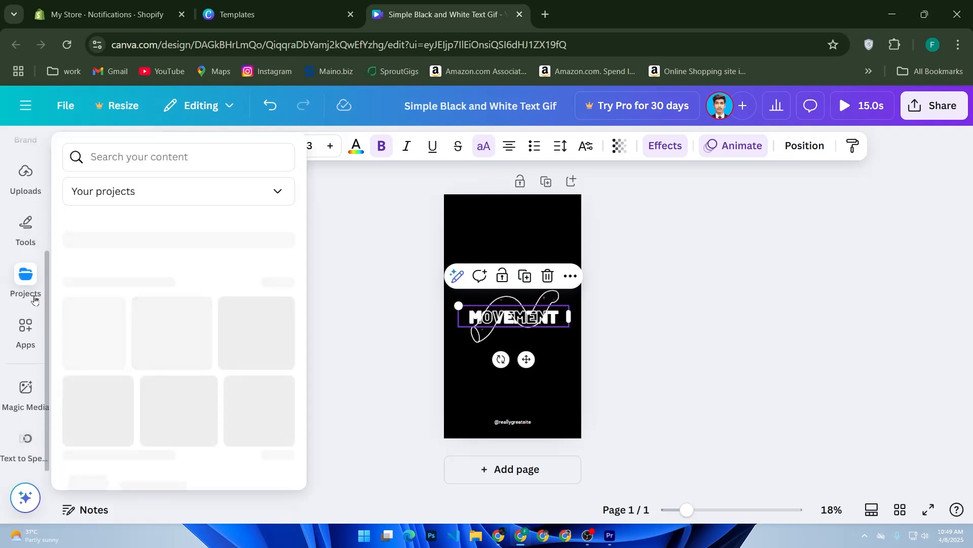
scroll(33, 299, "up", 3)
mouse_move(34, 256)
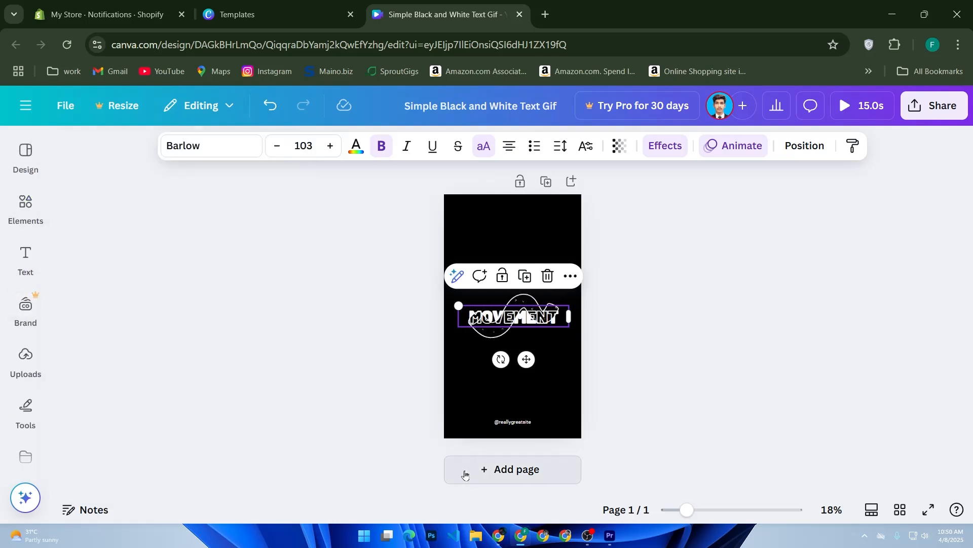
Add a blank second page after the MOVEMENT page and compare the two pages.
left_click(517, 470)
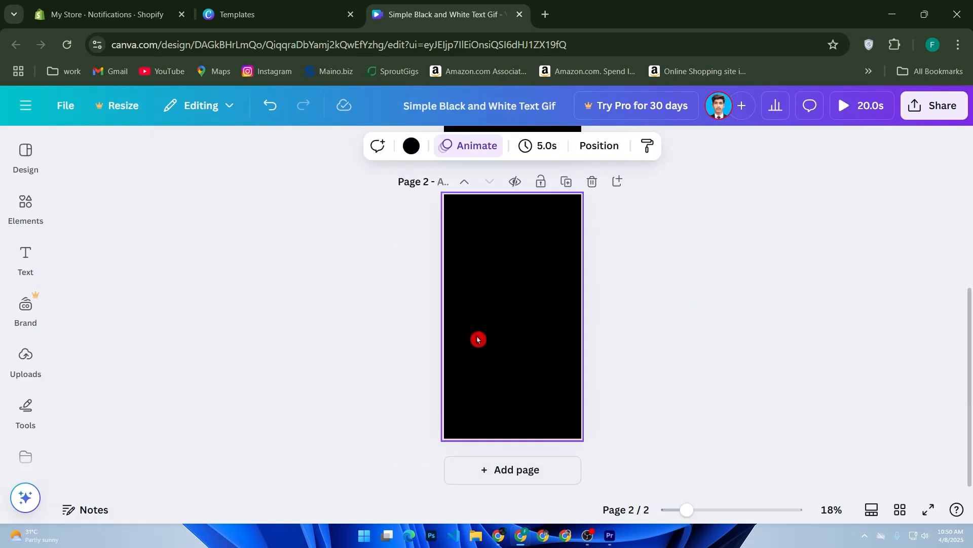
scroll(474, 338, "up", 5)
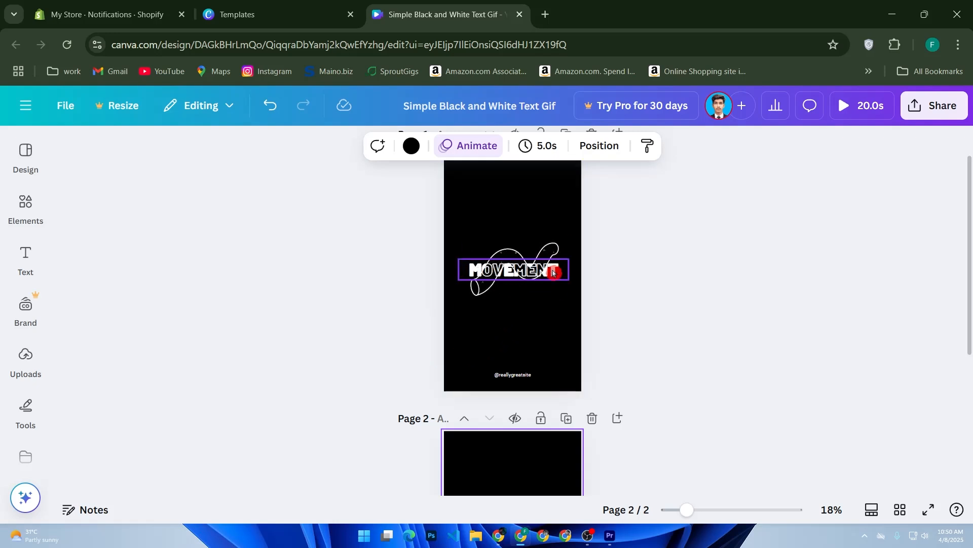
scroll(536, 312, "down", 5)
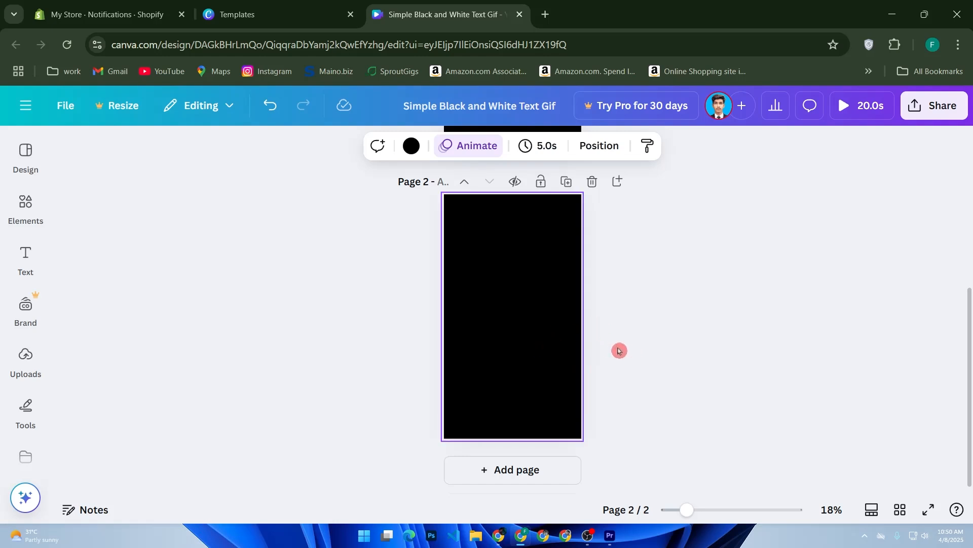
scroll(578, 405, "up", 5)
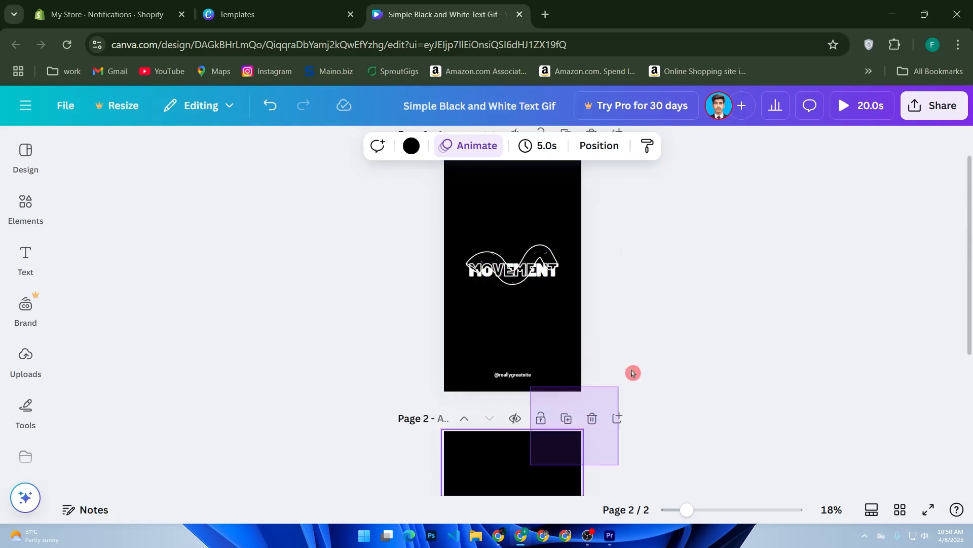
Duplicate the blank second page and delete the duplicate.
left_click(566, 418)
left_click(554, 461)
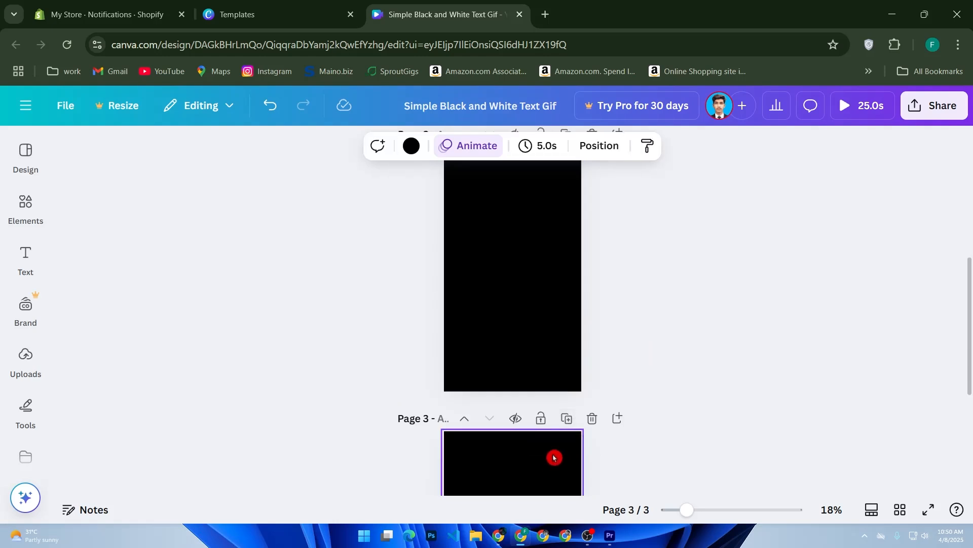
left_click(592, 418)
scroll(590, 424, "up", 5)
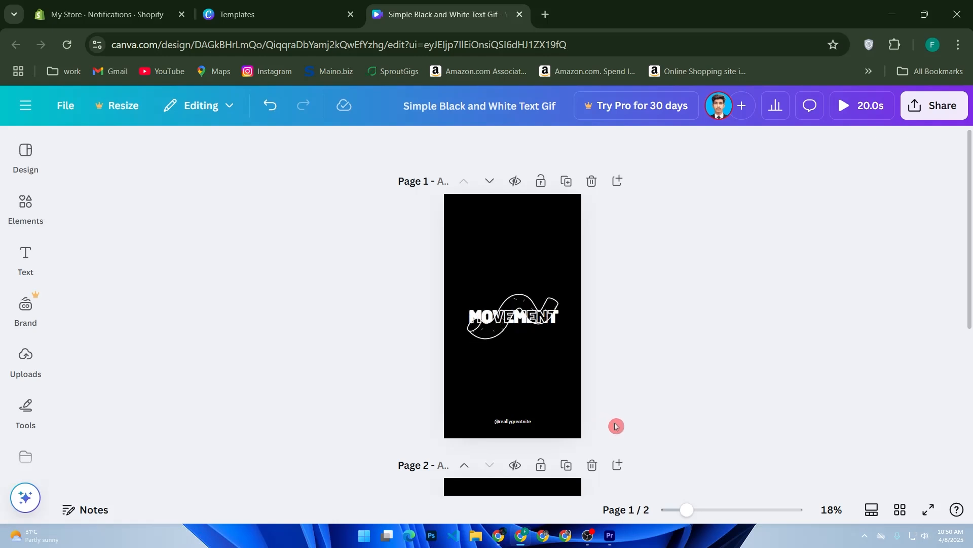
Select the blank second page, look at its timing settings, and close them without changes.
scroll(616, 426, "down", 1)
scroll(583, 405, "down", 5)
left_click(537, 391)
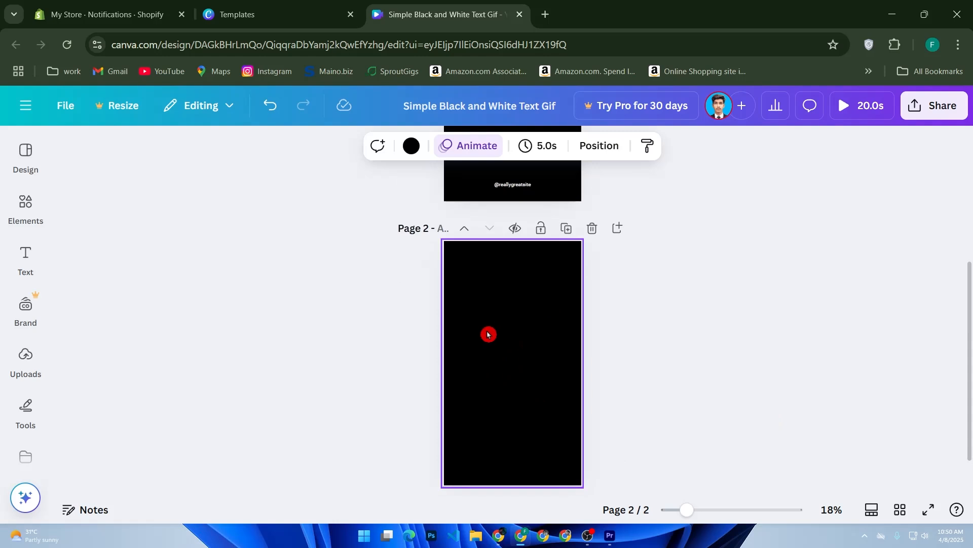
left_click(539, 147)
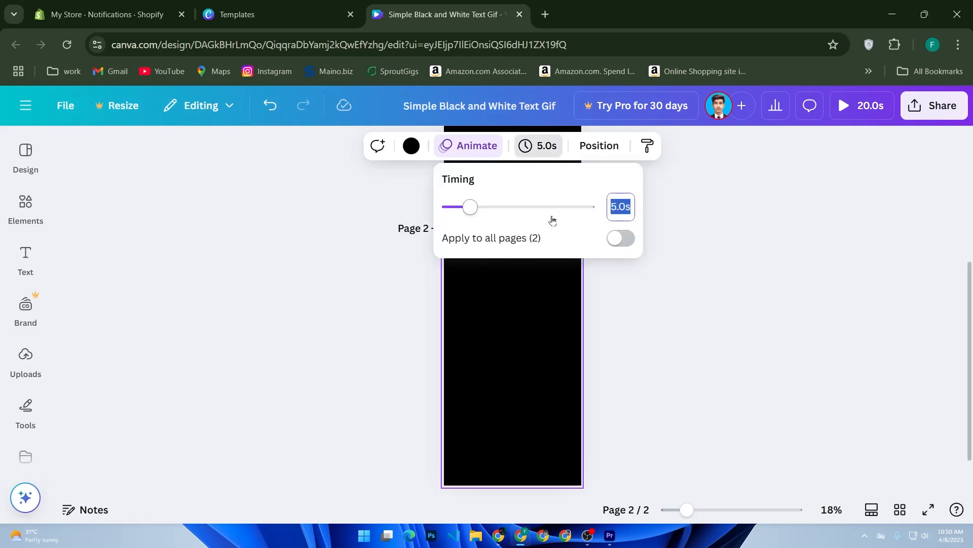
left_click(502, 348)
Add a text box with the person's first name to page 2 and apply the Blur animation to it.
left_click(26, 208)
left_click(25, 259)
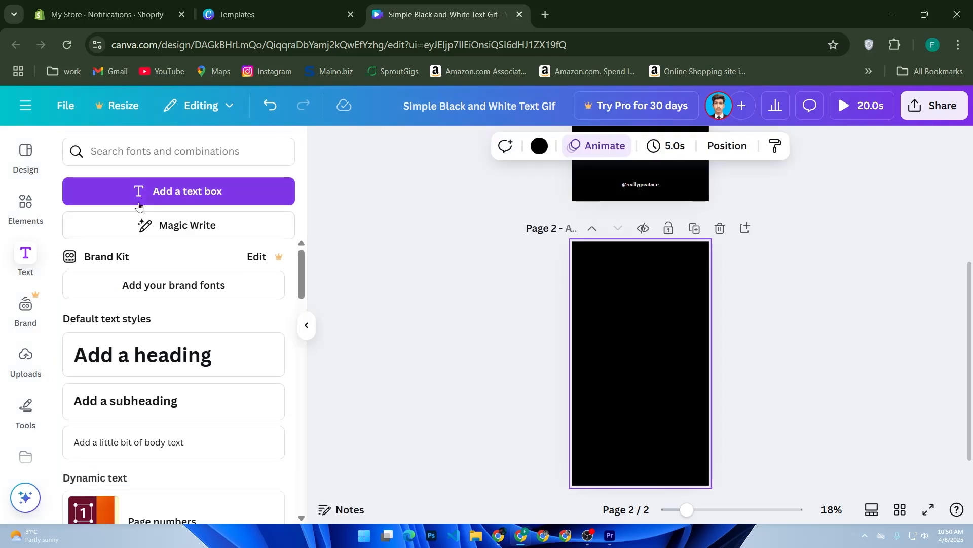
left_click(178, 191)
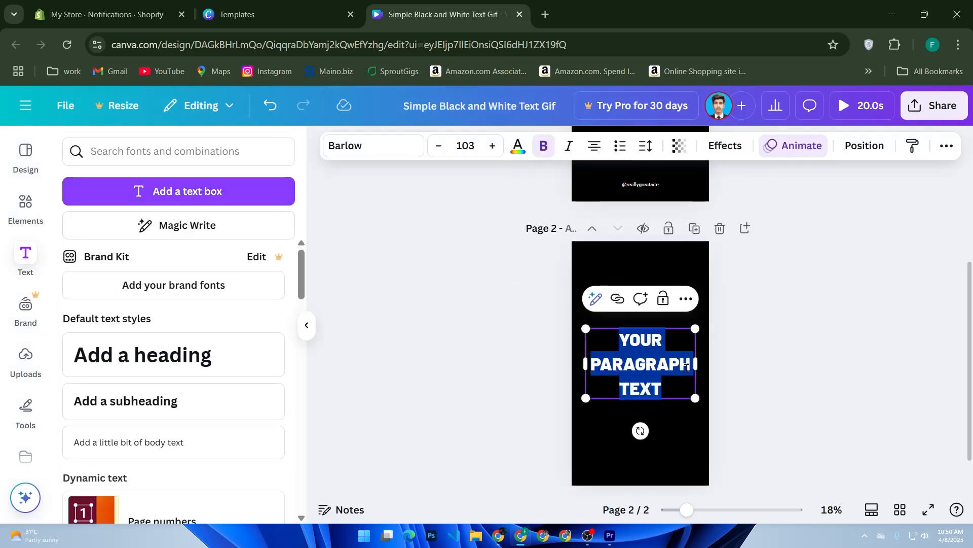
type("FAZLE")
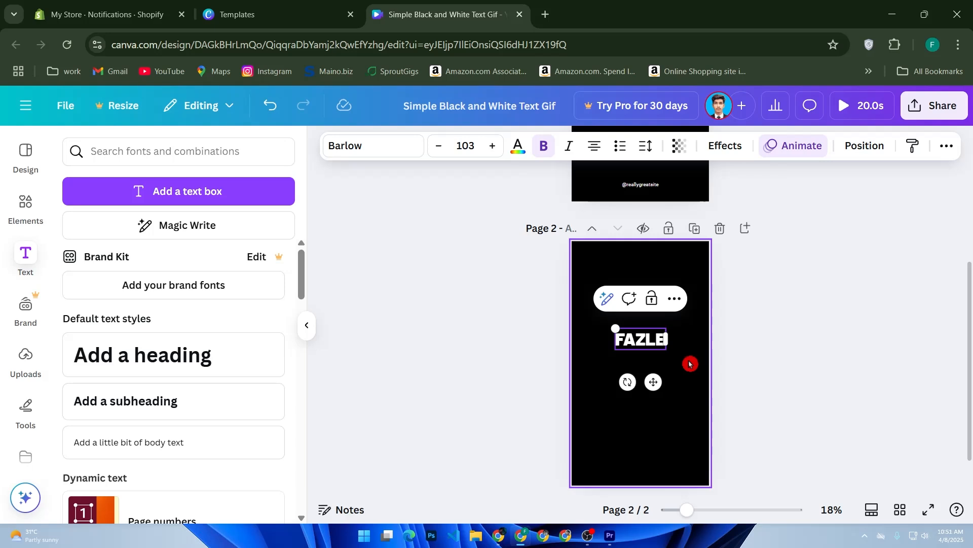
left_click(801, 147)
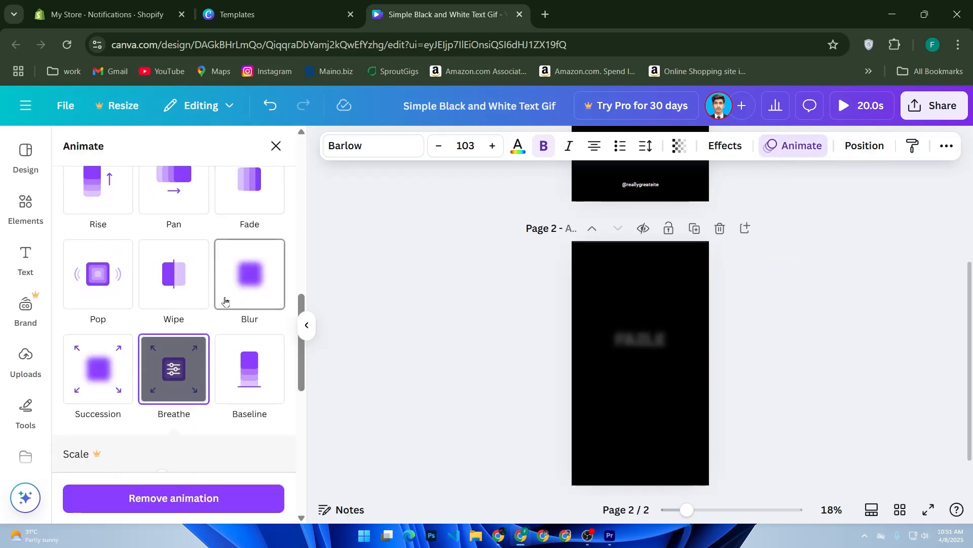
left_click(242, 277)
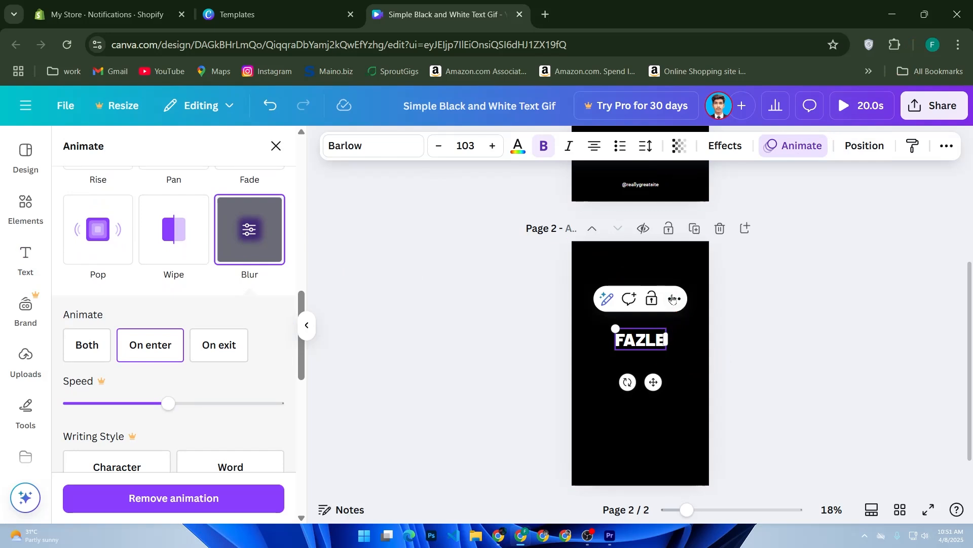
Try the Glitch effect on the page 2 name text, apply Neon instead, and enlarge the text to size 192.
left_click(730, 148)
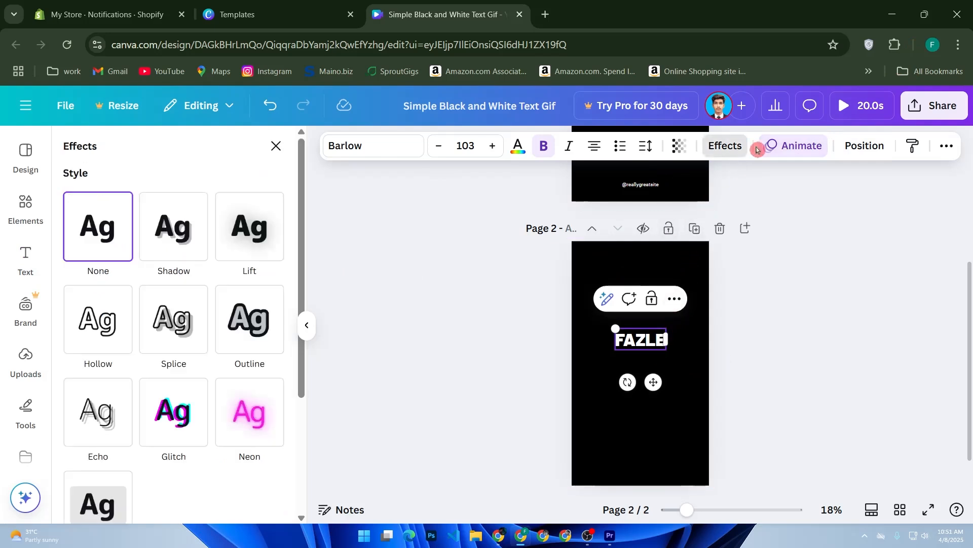
left_click(249, 412)
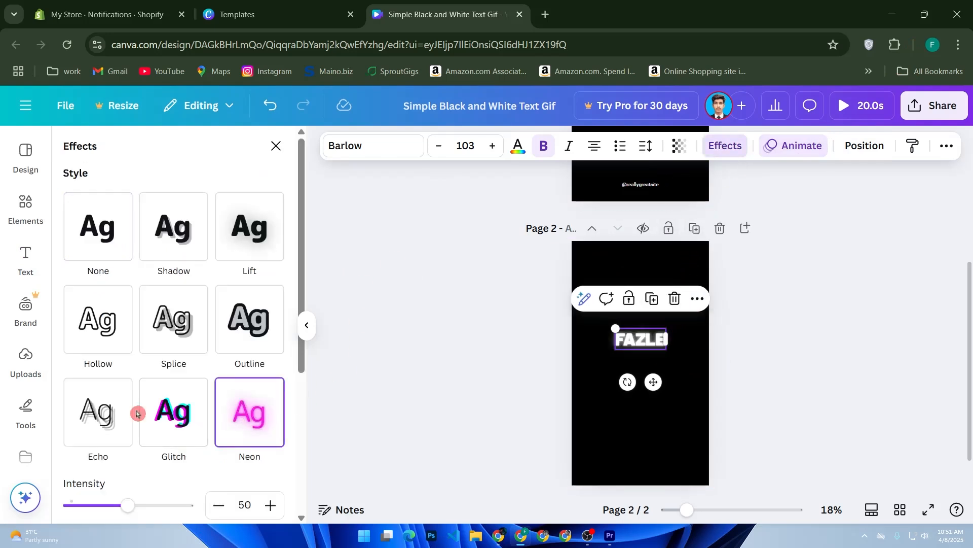
left_click(175, 416)
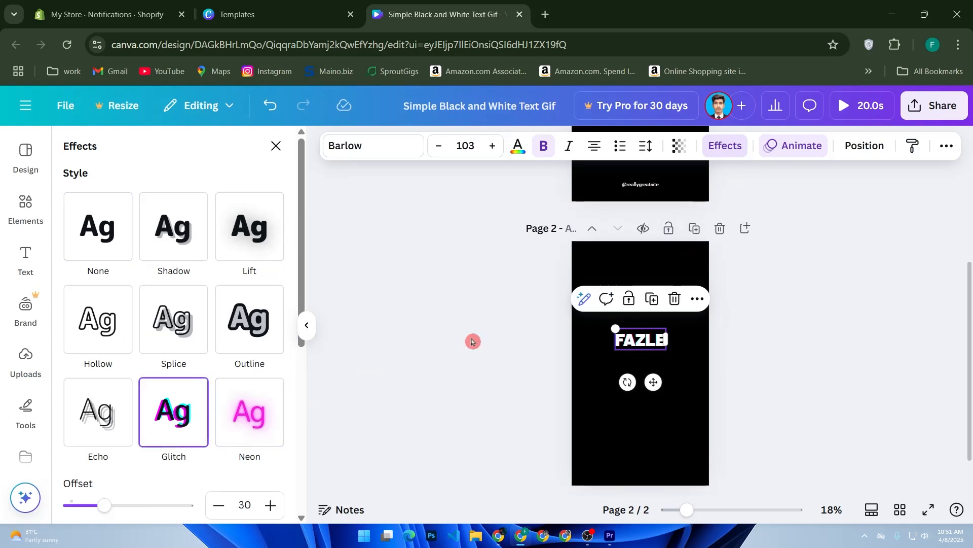
left_click(241, 412)
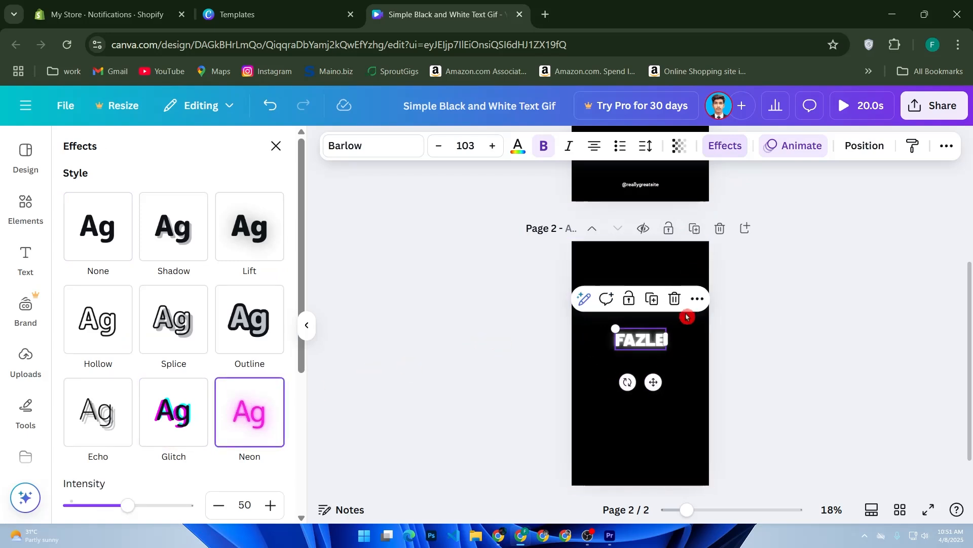
left_click_drag(616, 329, 634, 318)
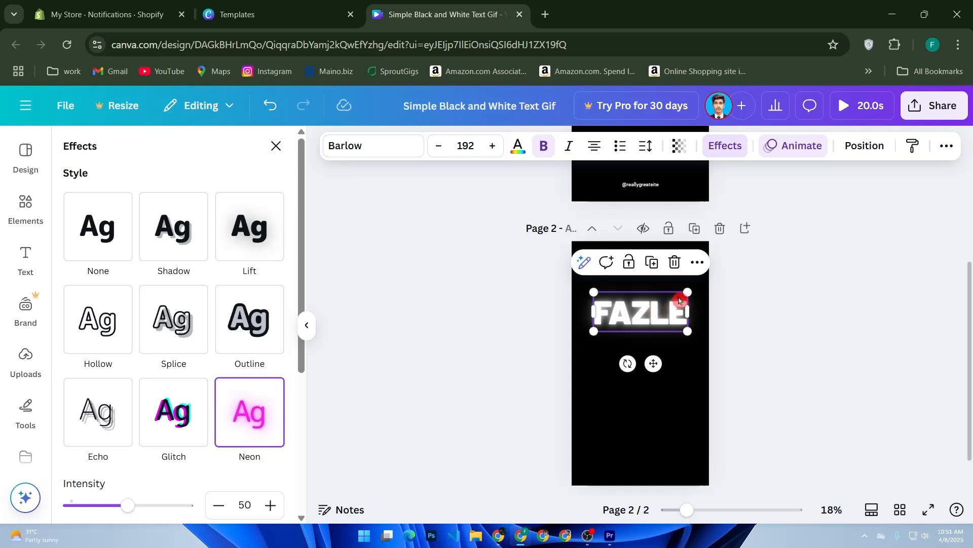
Show the element timing for the name text on page 2.
left_click(698, 263)
scroll(730, 383, "down", 2)
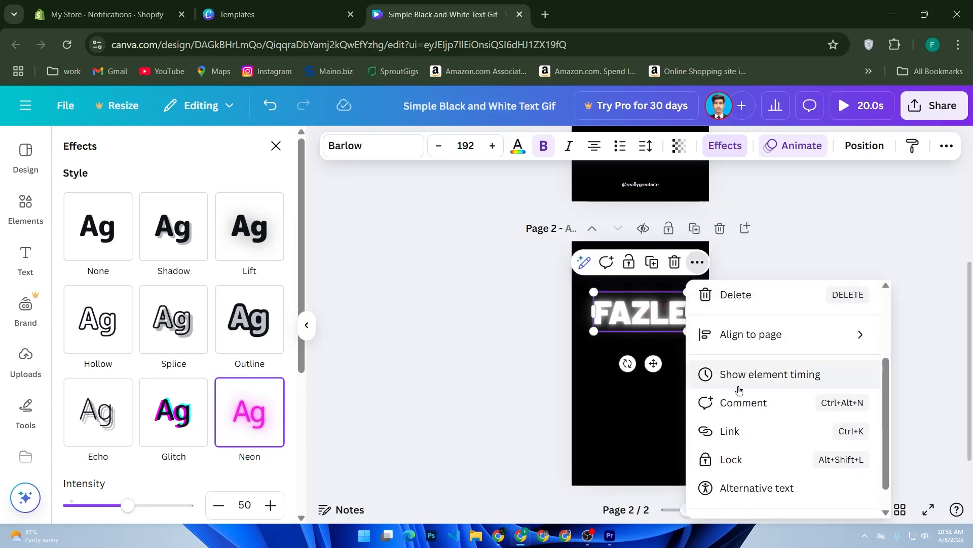
left_click(730, 376)
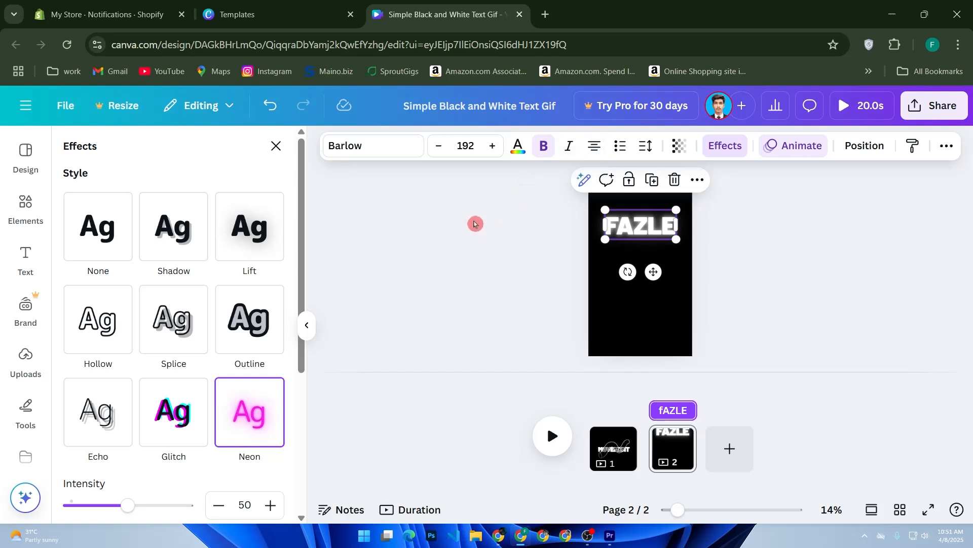
Search the elements library for "sticker" and look through the results.
left_click(26, 201)
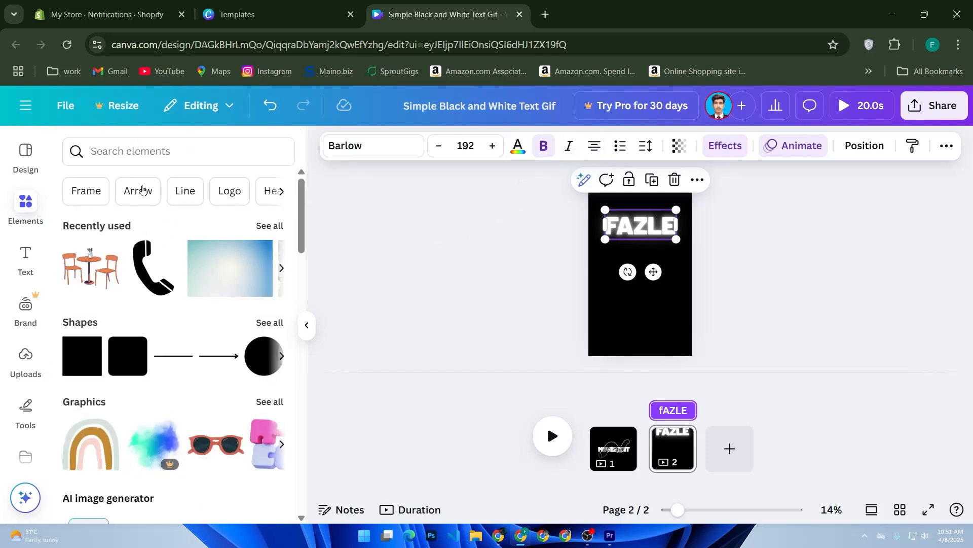
left_click(134, 155)
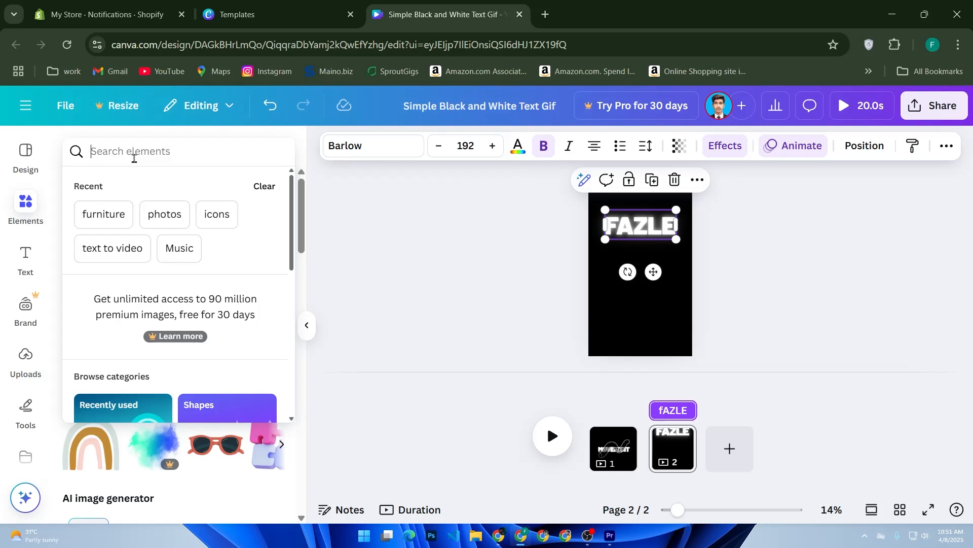
type("STICK")
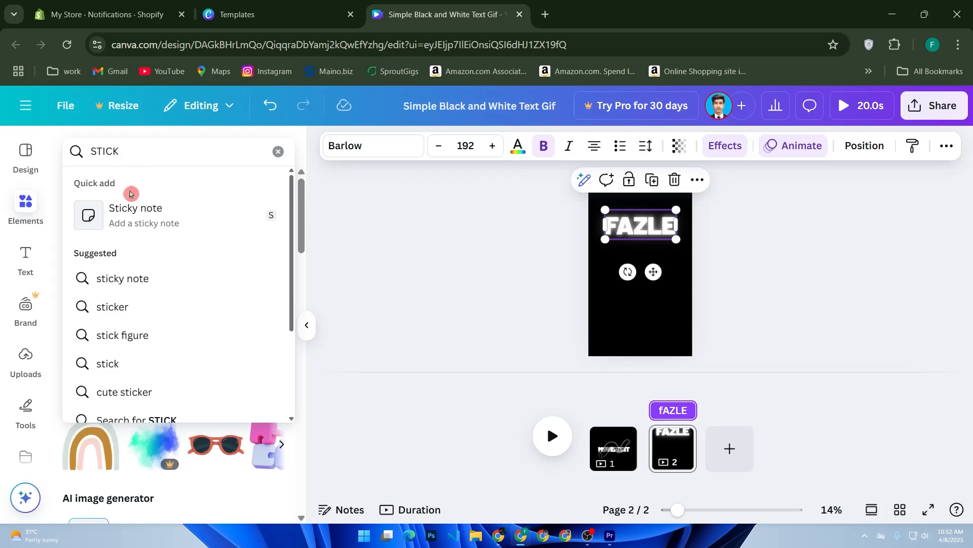
left_click(145, 306)
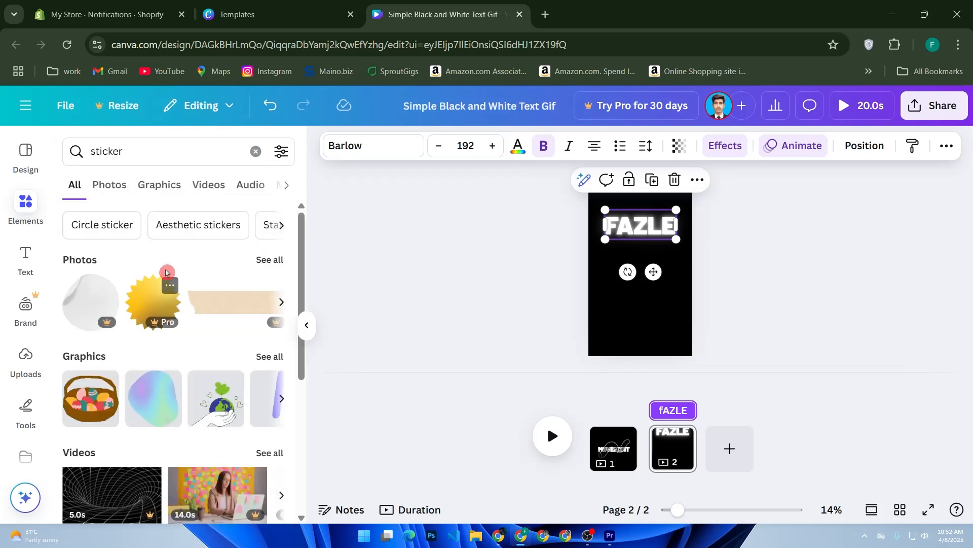
scroll(212, 330, "down", 5)
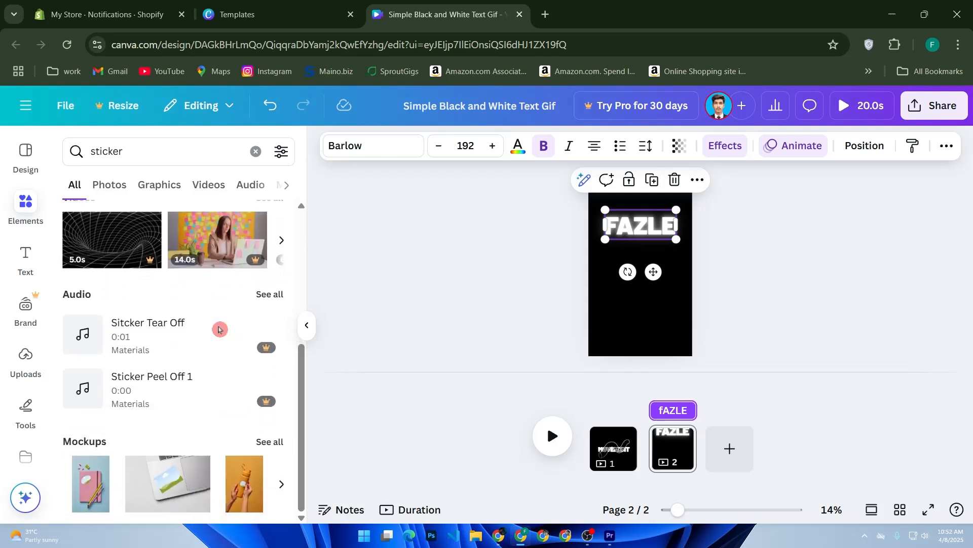
Search the elements library for "LAUGH" and look through the graphics, photos, audio and videos.
left_click(155, 166)
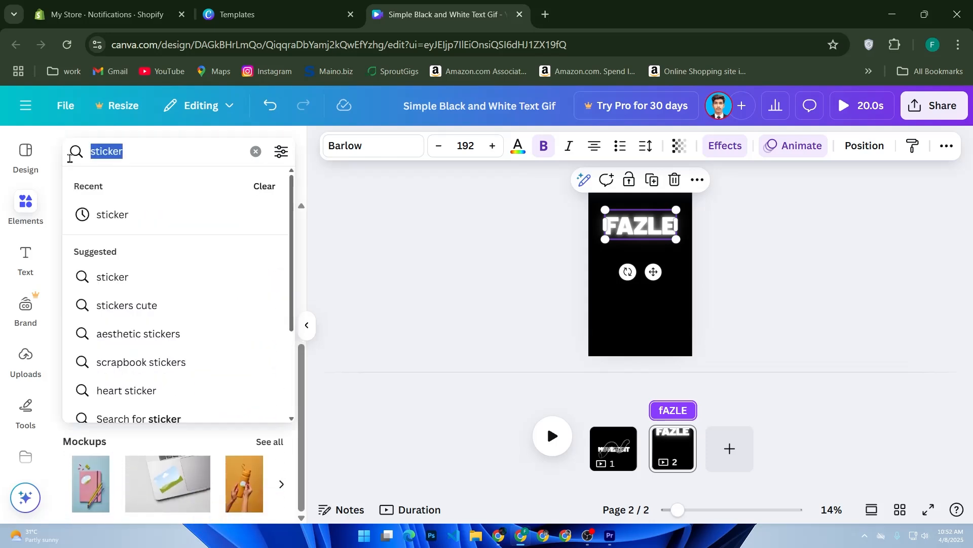
type("LAUGH")
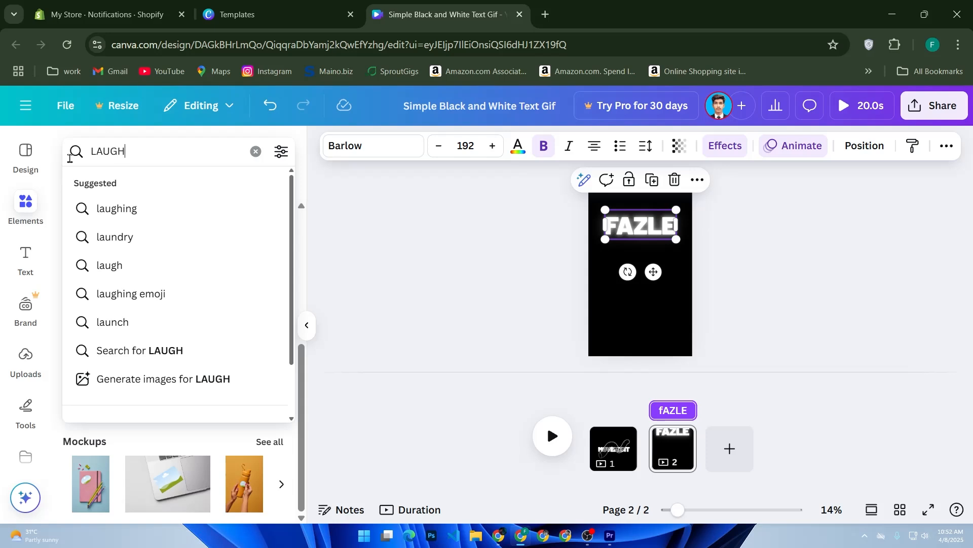
key("Return")
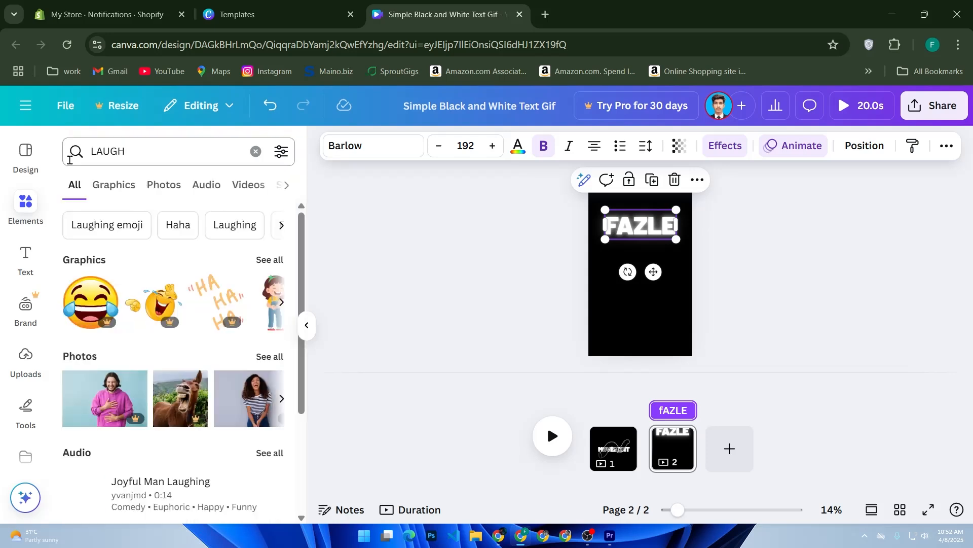
scroll(162, 324, "down", 3)
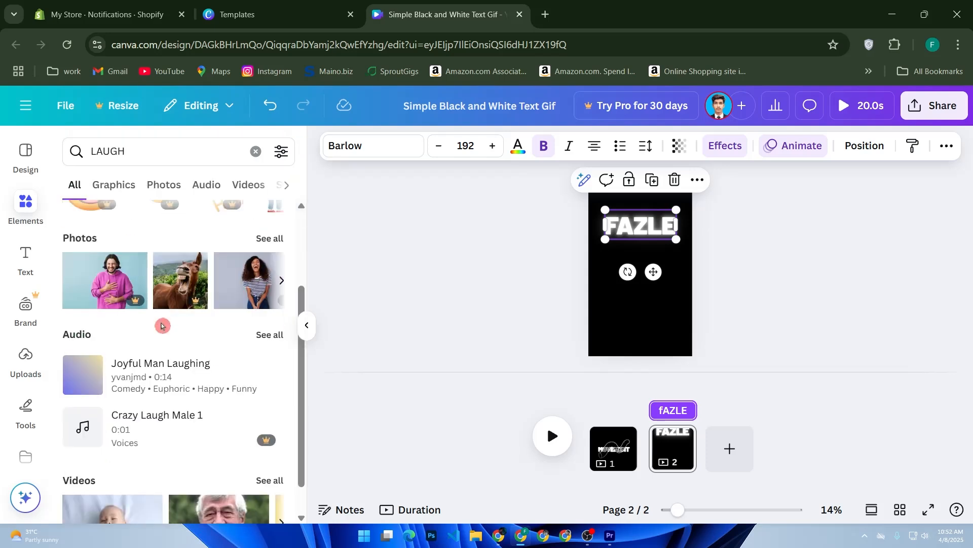
scroll(162, 326, "down", 1)
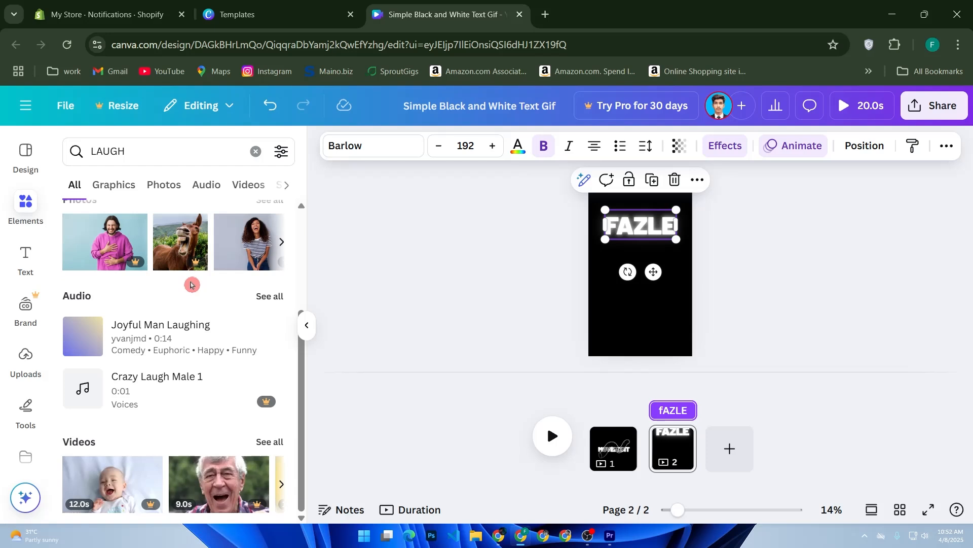
Play the design's animation as a preview and stop the playback.
left_click(560, 426)
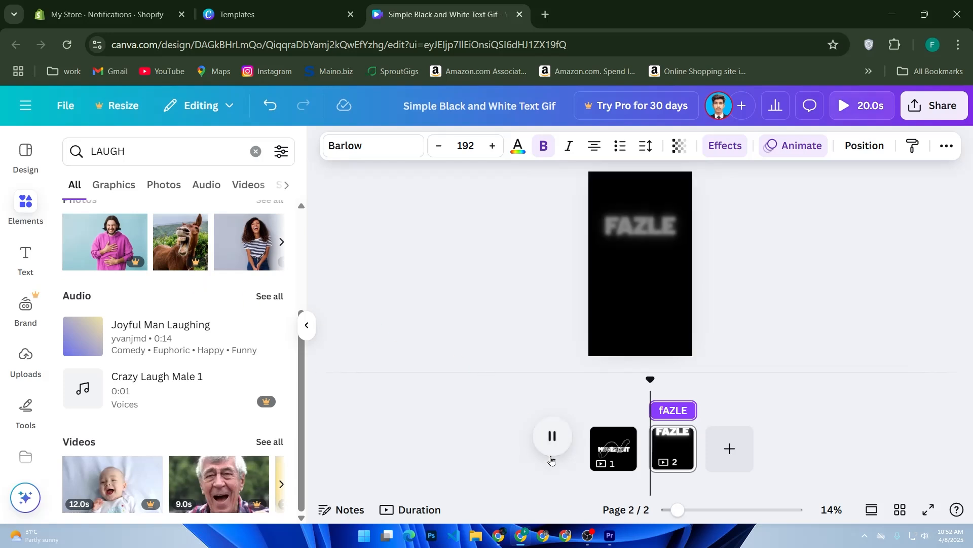
left_click(654, 306)
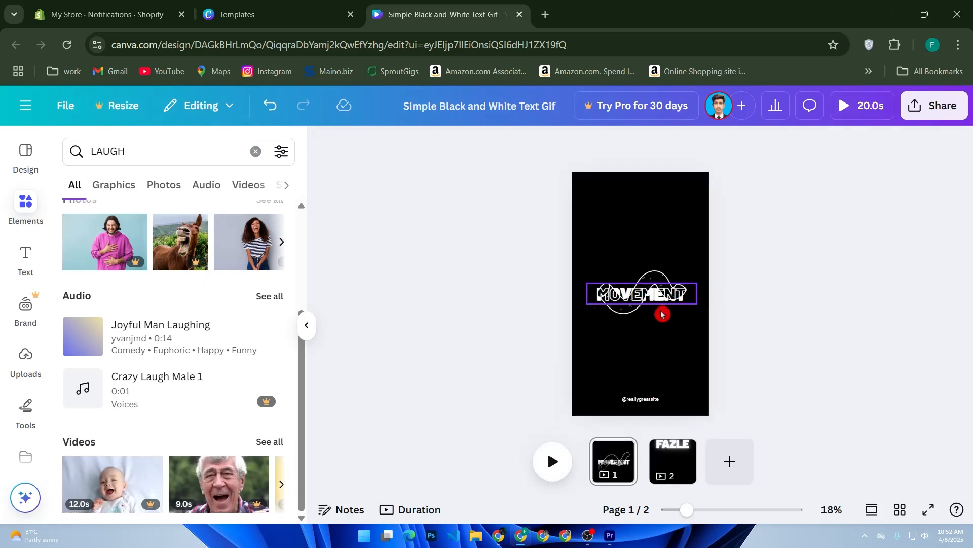
Set the timing of page 2 to 10 seconds for that page only.
scroll(670, 323, "down", 3)
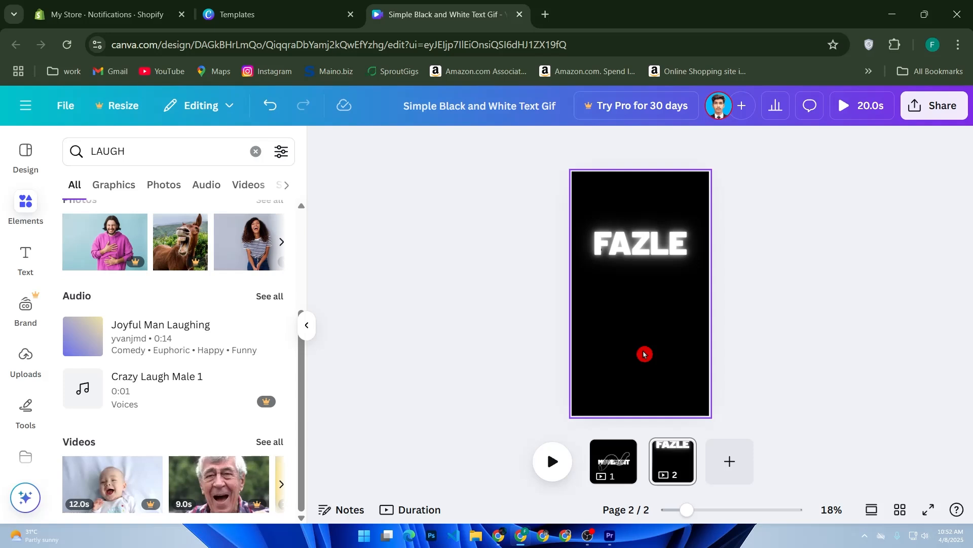
left_click(682, 303)
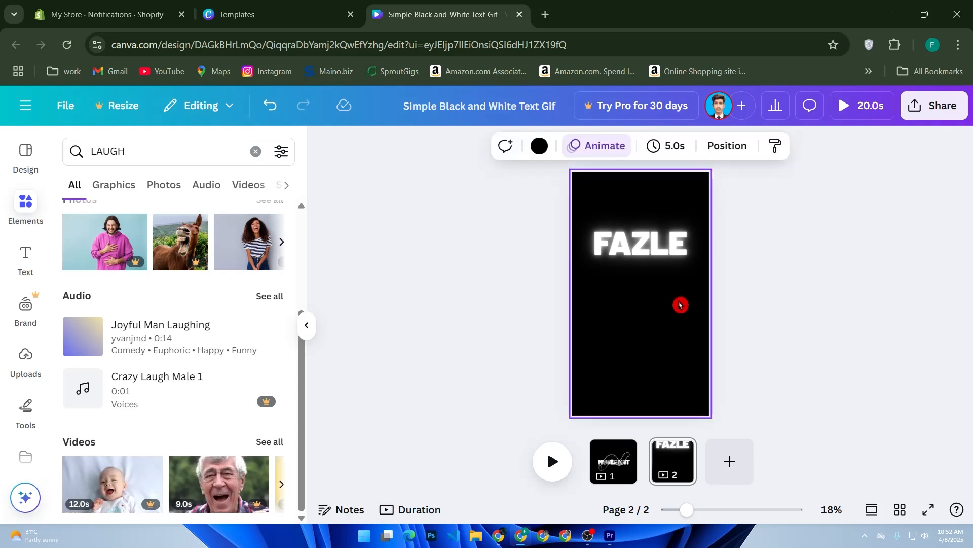
left_click(672, 146)
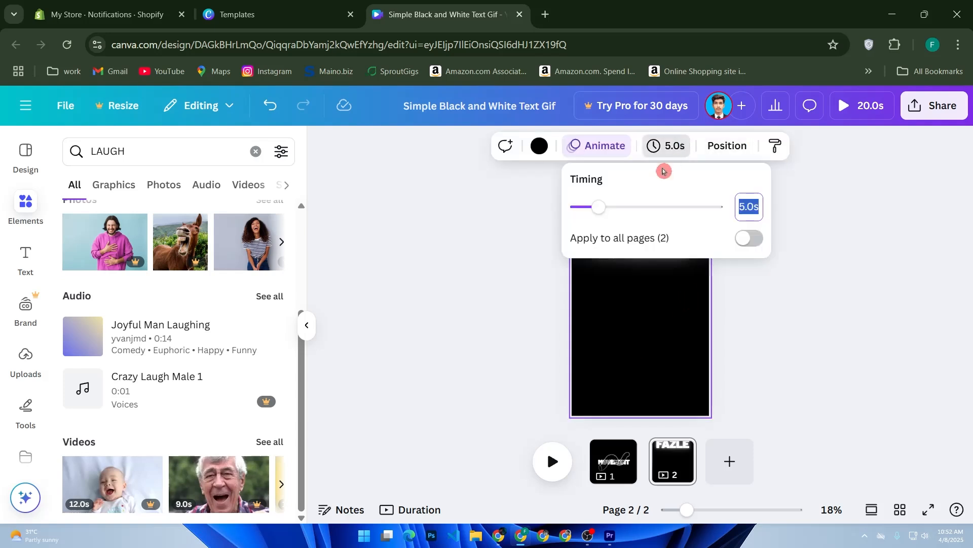
left_click(691, 252)
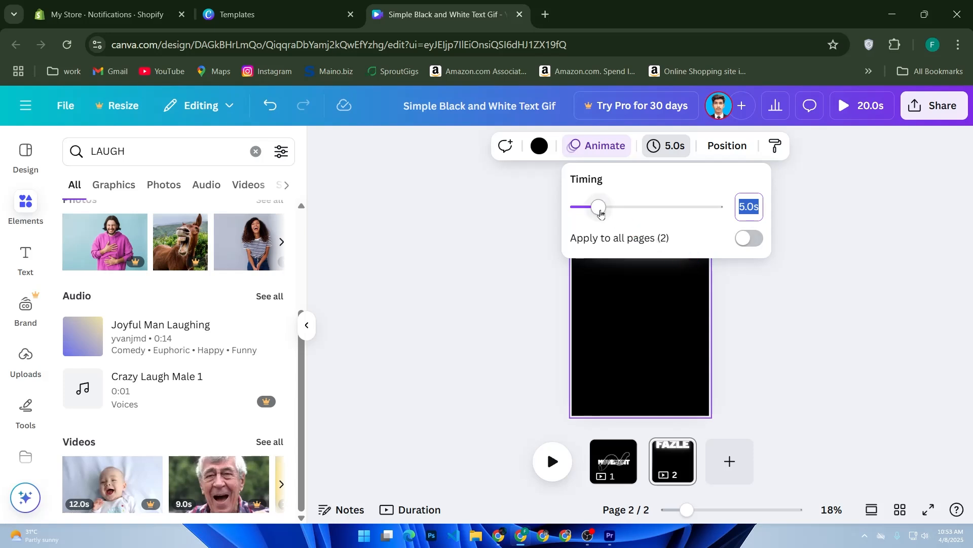
left_click_drag(599, 212, 624, 221)
left_click(750, 217)
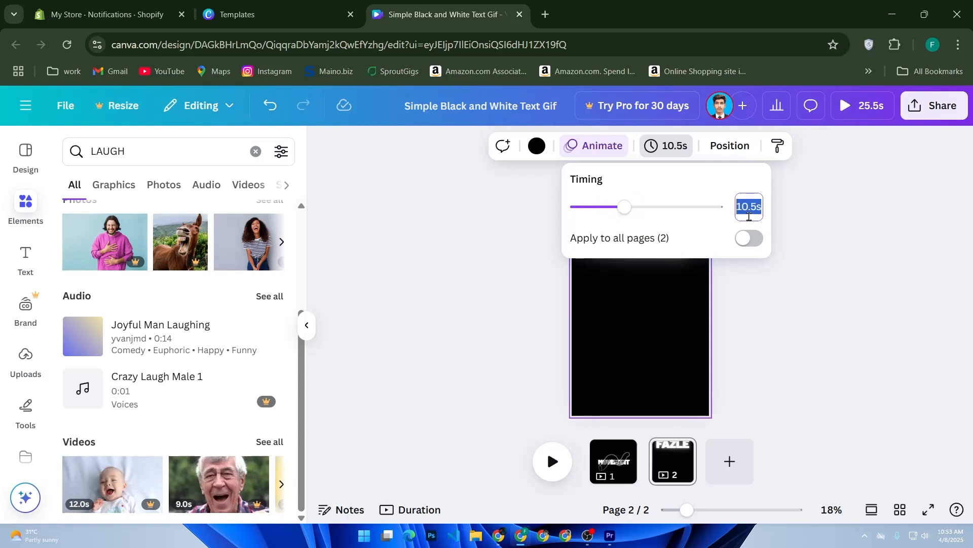
type("10")
key("Return")
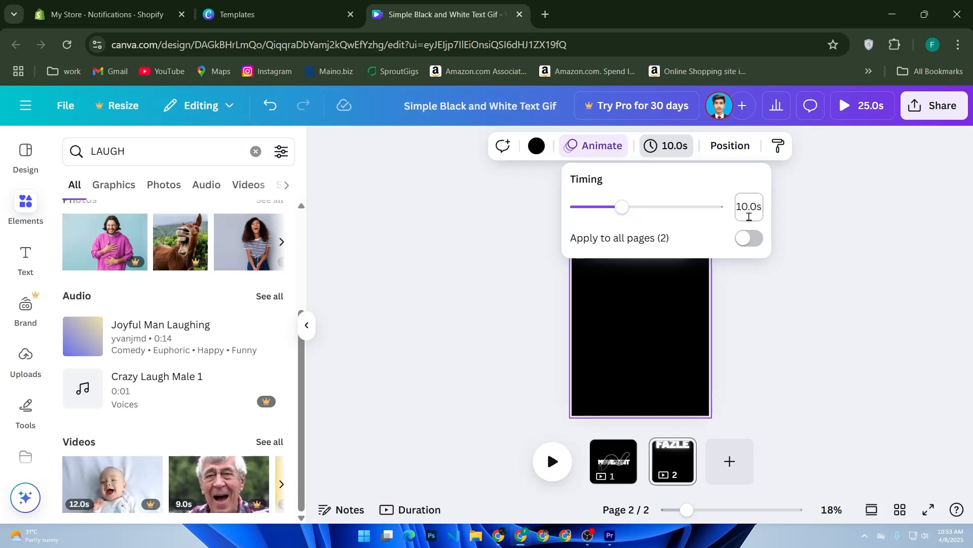
left_click(655, 252)
Download pages 1–2 of the design with GIF as the file type.
left_click(936, 124)
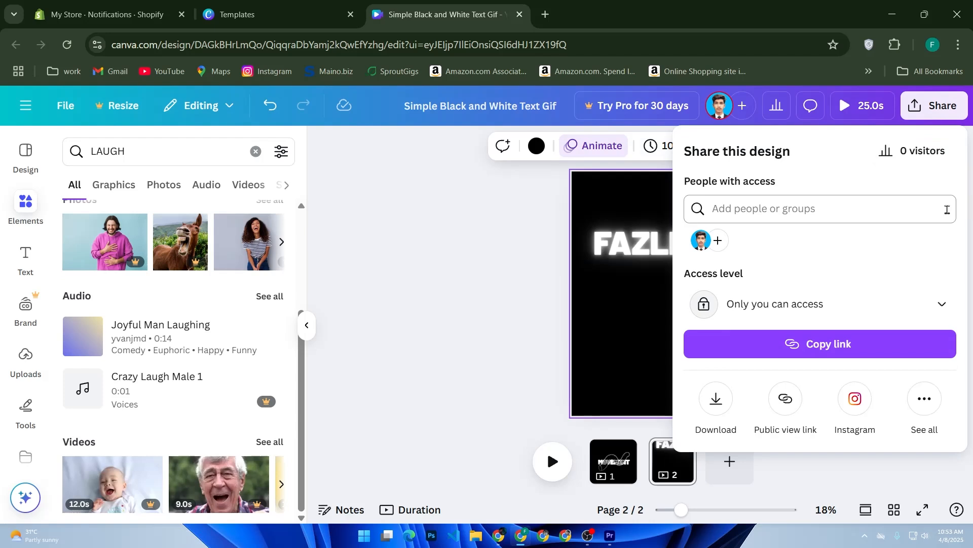
left_click(728, 409)
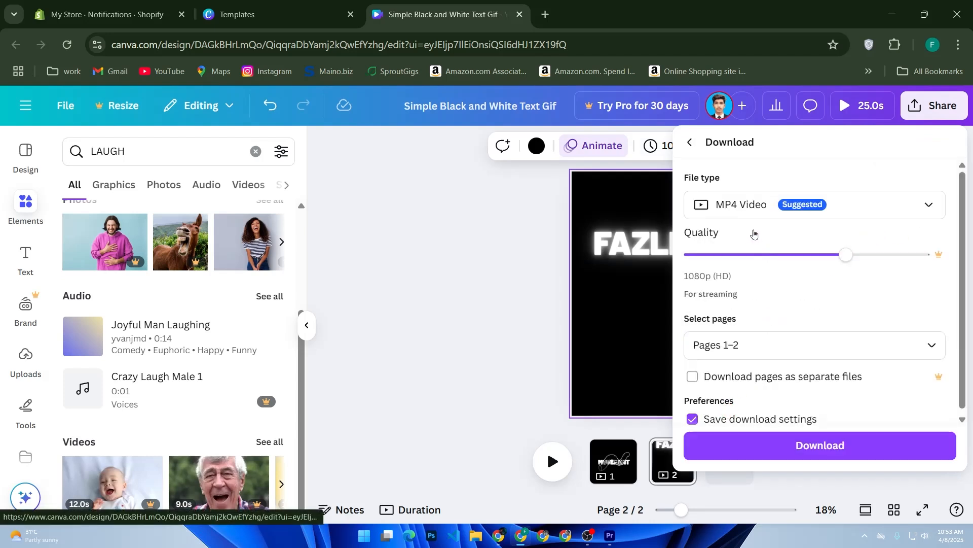
left_click(794, 205)
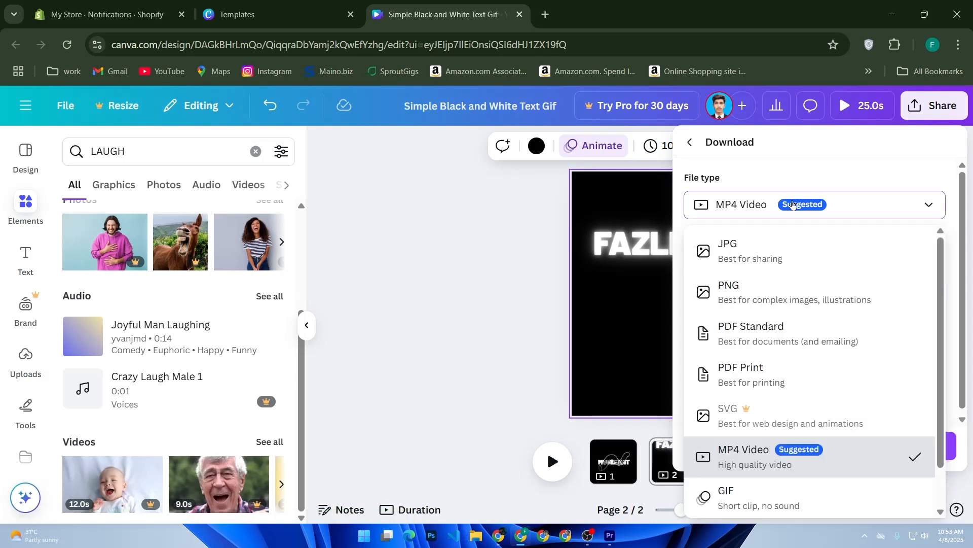
scroll(764, 383, "down", 1)
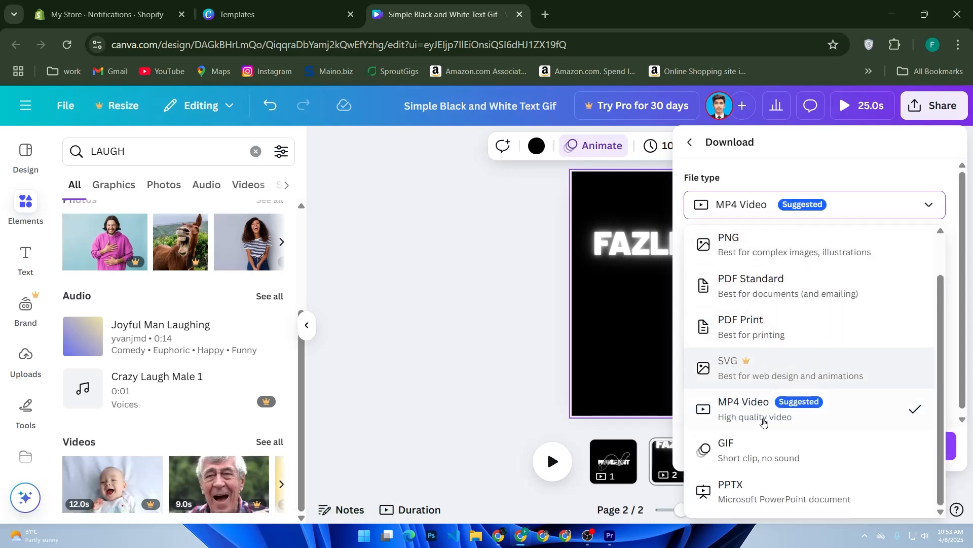
left_click(745, 450)
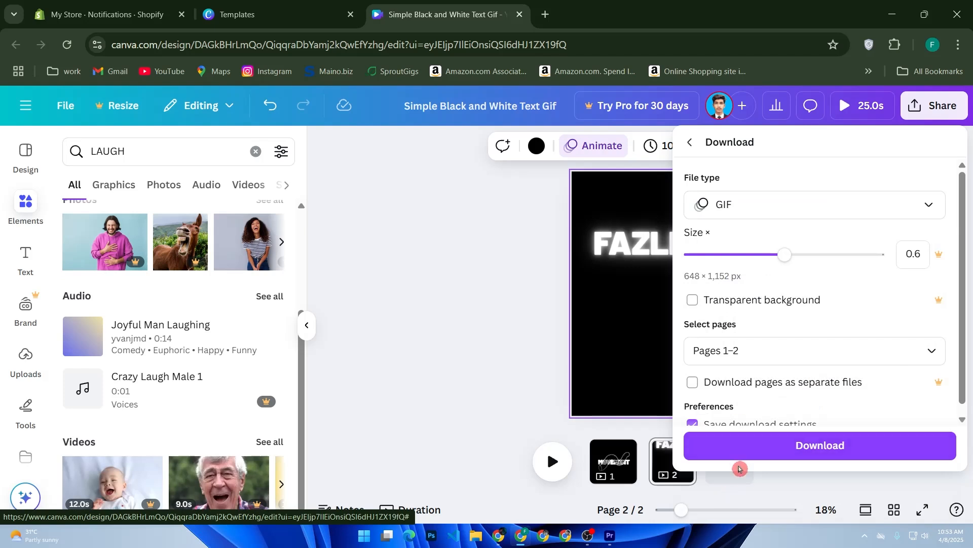
left_click(786, 444)
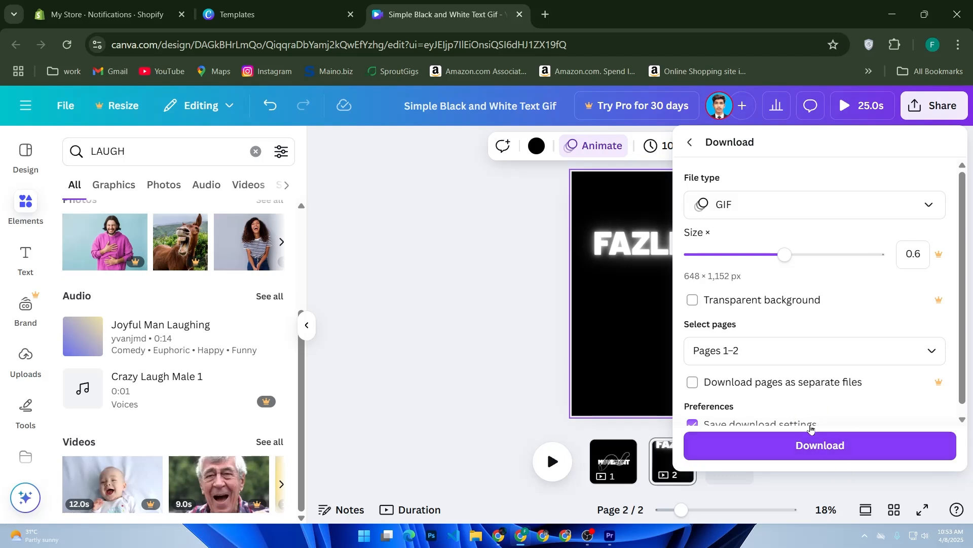